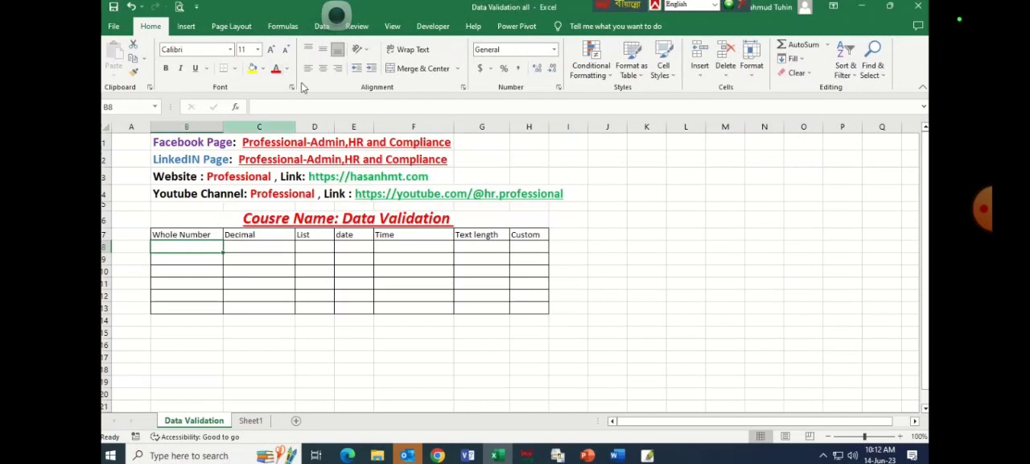
# Examine the criteria types available in cell B8's Data Validation settings, including Any value, Whole number and Decimal, and close them without applying changes.
pyautogui.click(321, 28)
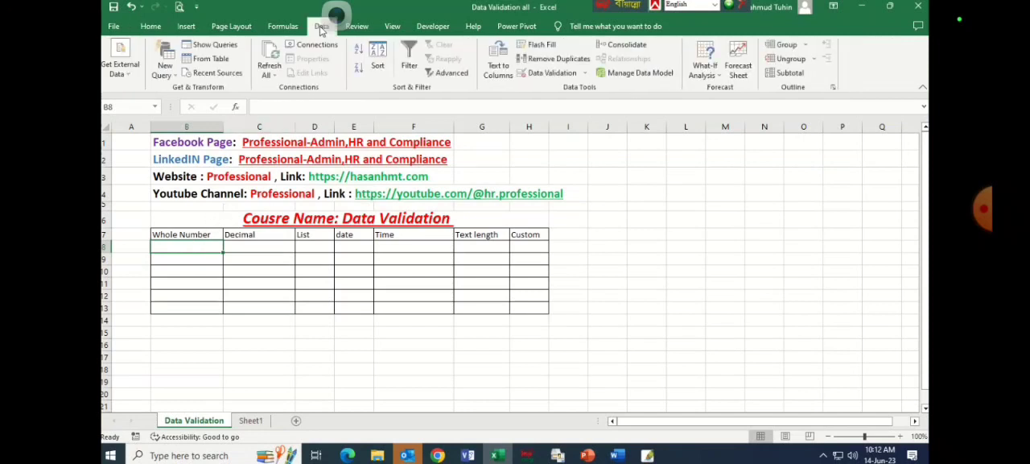
pyautogui.click(584, 73)
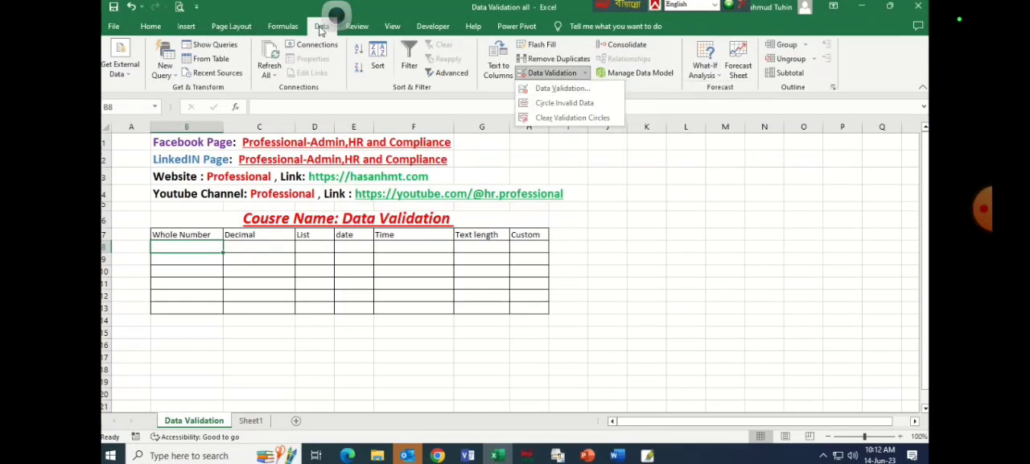
pyautogui.click(566, 88)
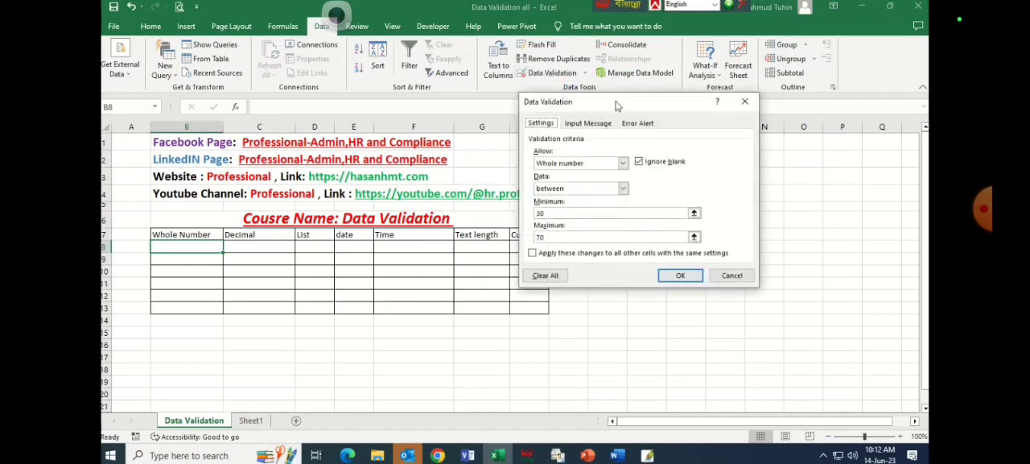
pyautogui.click(624, 165)
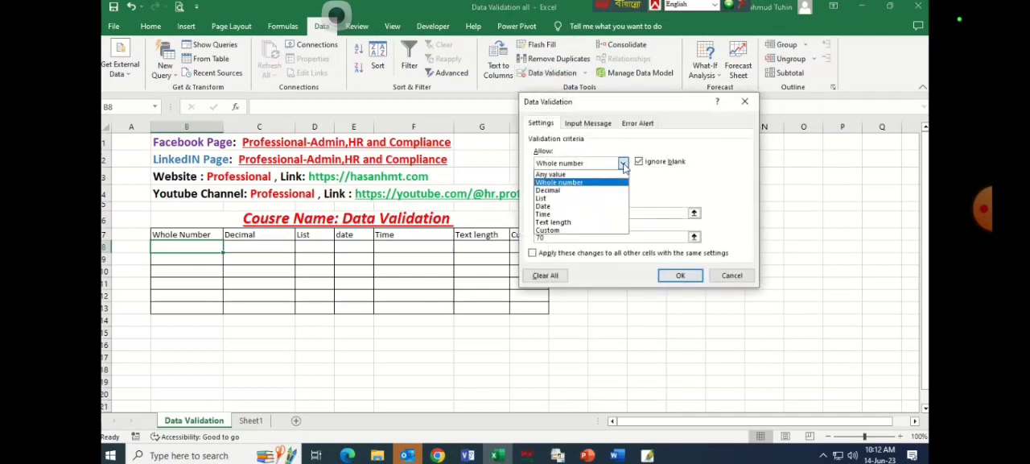
pyautogui.click(605, 174)
pyautogui.click(624, 165)
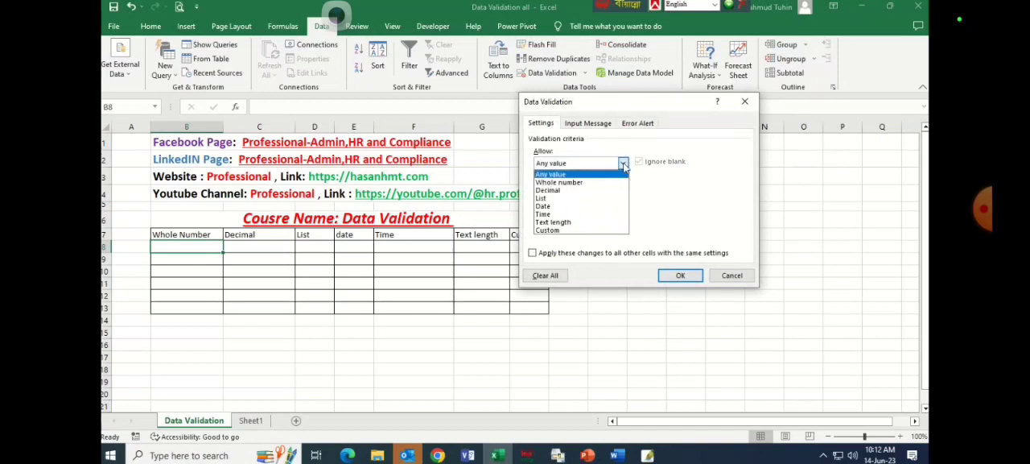
pyautogui.click(592, 184)
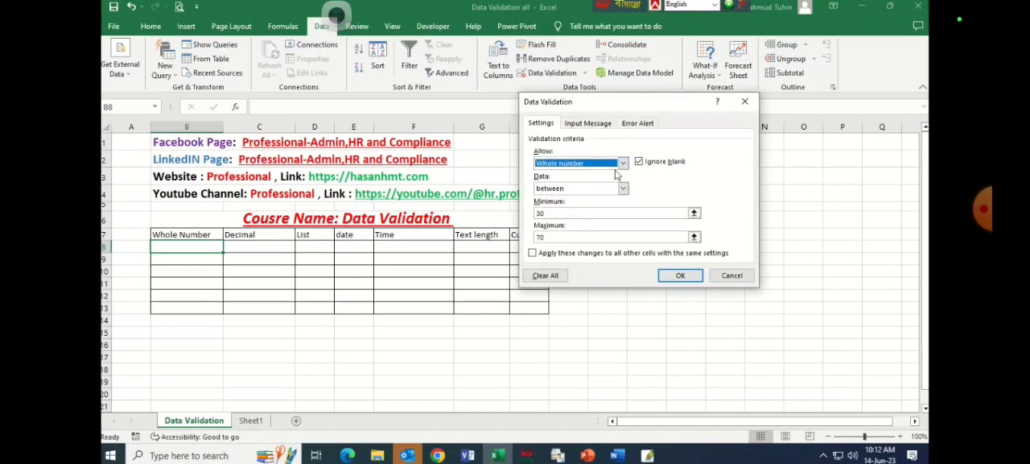
pyautogui.doubleClick(557, 213)
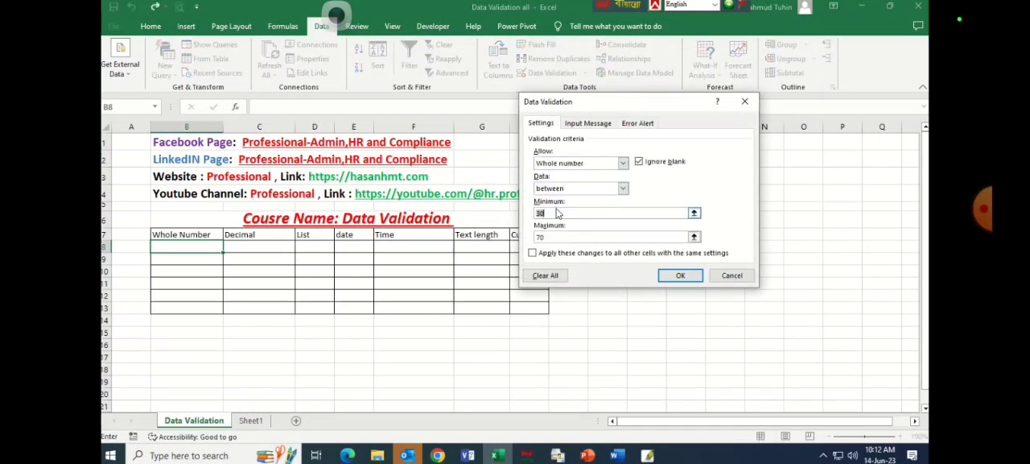
pyautogui.press('BackSpace')
pyautogui.doubleClick(562, 236)
pyautogui.press('BackSpace')
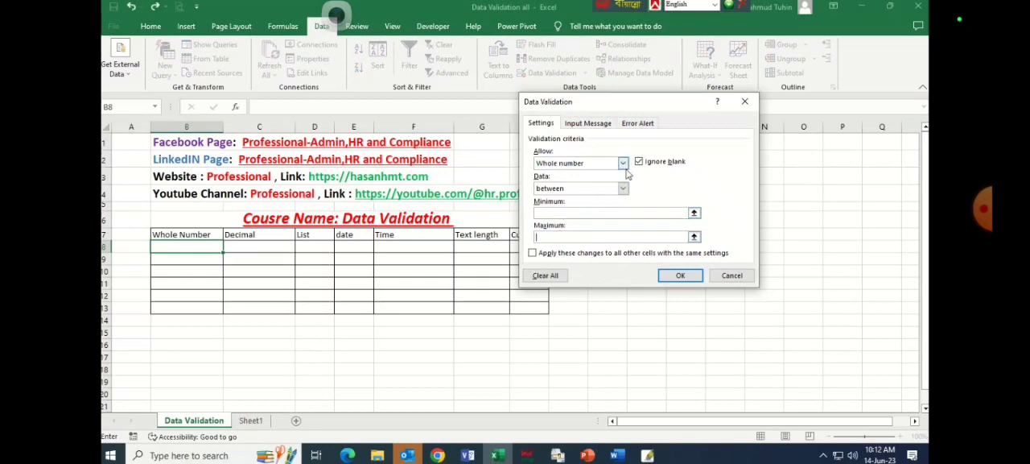
pyautogui.click(623, 162)
pyautogui.click(573, 188)
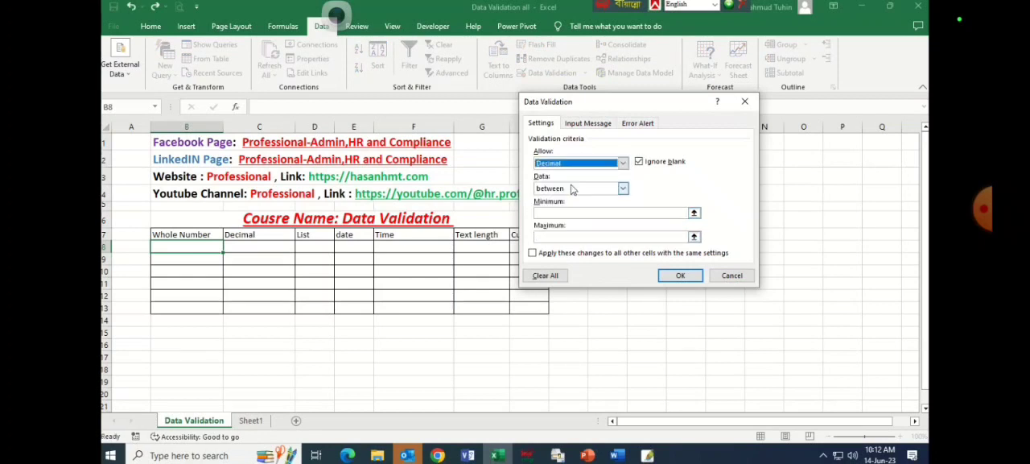
pyautogui.click(623, 163)
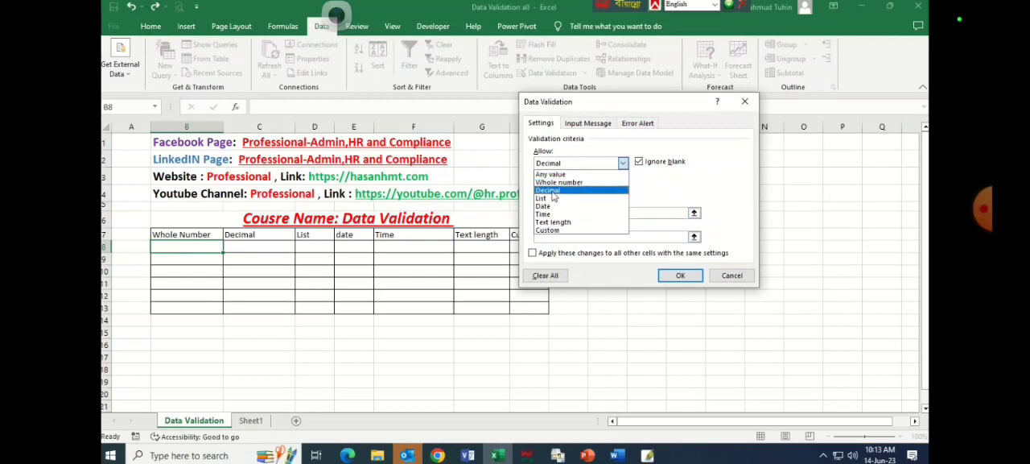
pyautogui.click(741, 107)
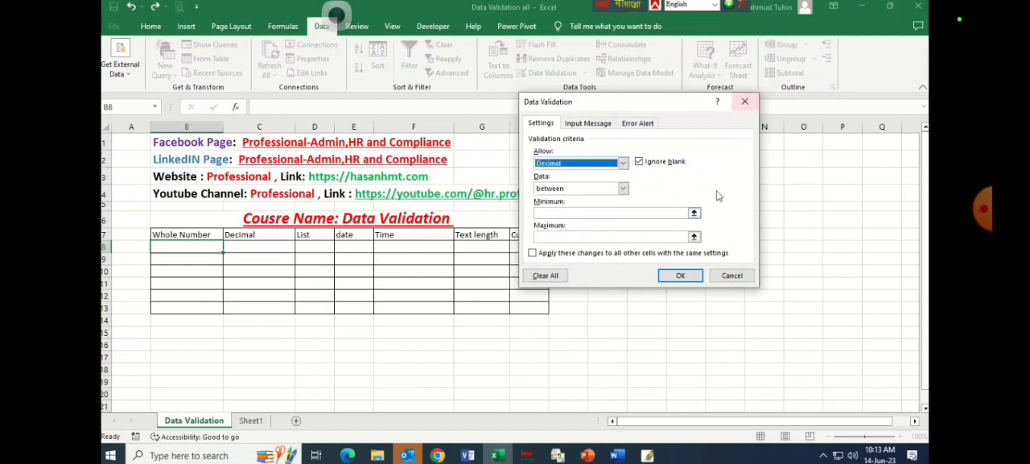
pyautogui.click(745, 102)
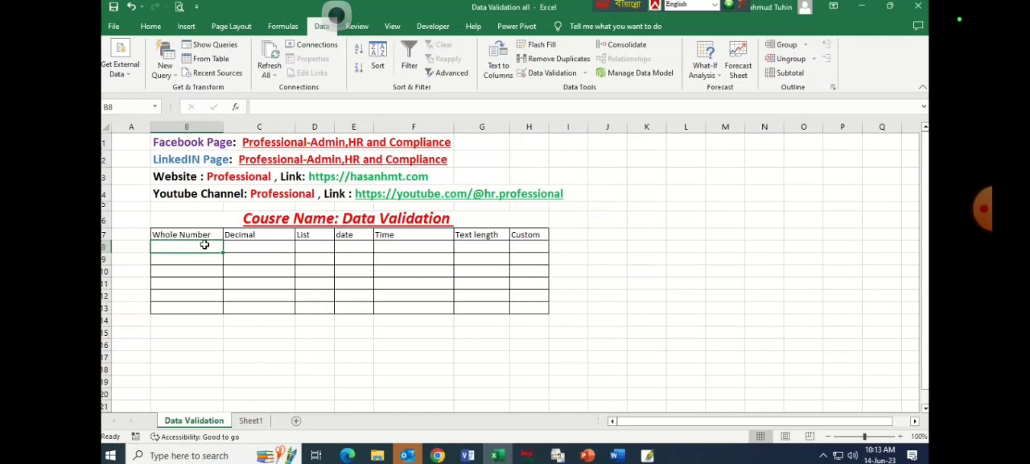
# Restrict the Whole Number column cells B8:B13 to whole numbers between 20 and 80 with Data Validation.
pyautogui.moveTo(198, 243); pyautogui.dragTo(198, 308)
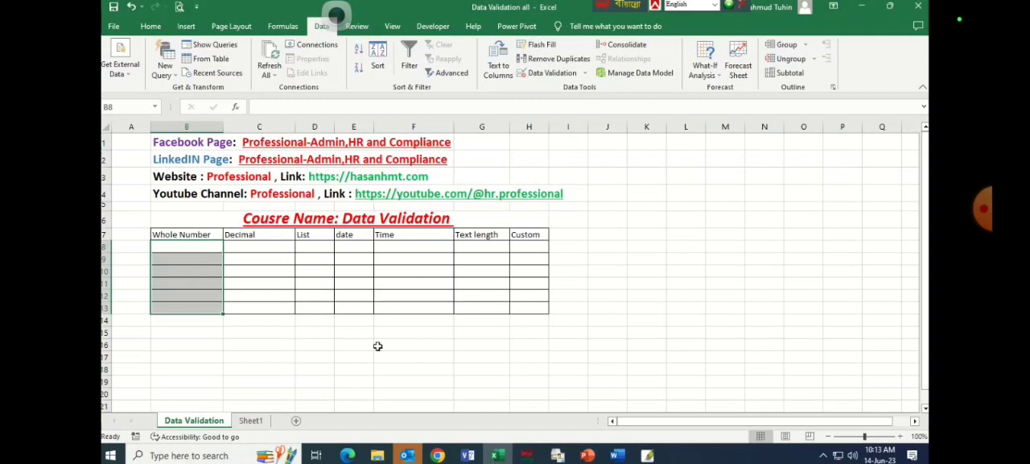
pyautogui.click(583, 74)
pyautogui.click(573, 87)
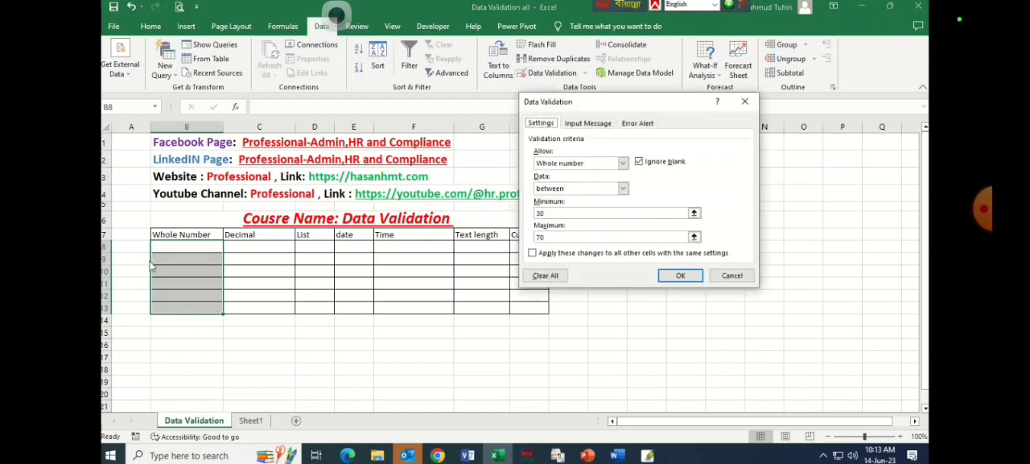
pyautogui.moveTo(565, 212); pyautogui.dragTo(512, 212)
pyautogui.write('20')
pyautogui.moveTo(557, 237); pyautogui.dragTo(516, 246)
pyautogui.write('80')
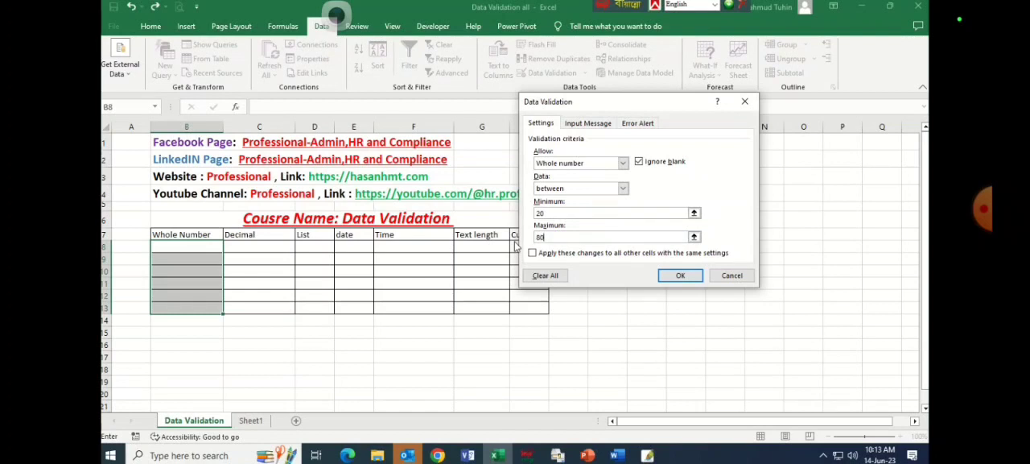
pyautogui.click(679, 275)
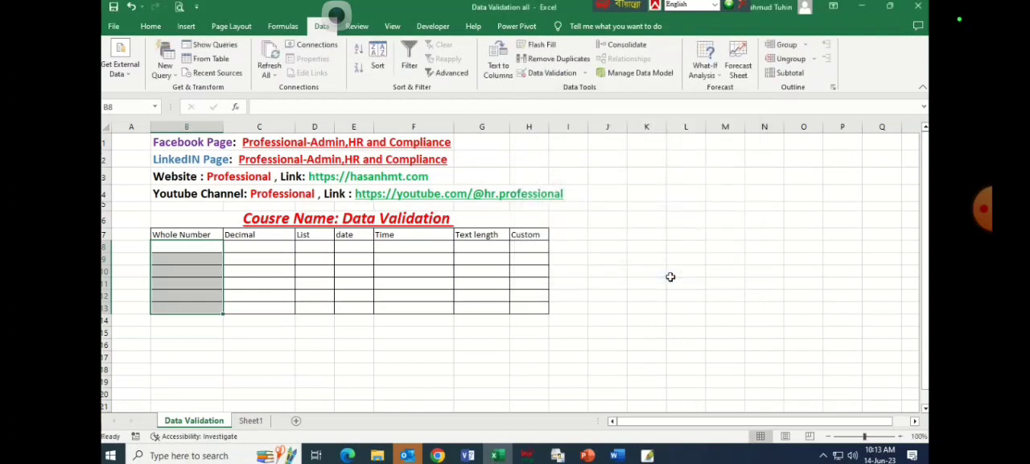
# Enter 20 in cell B8 to test the minimum allowed whole number.
pyautogui.click(172, 246)
pyautogui.write('20')
pyautogui.press('Return')
pyautogui.press('Up')
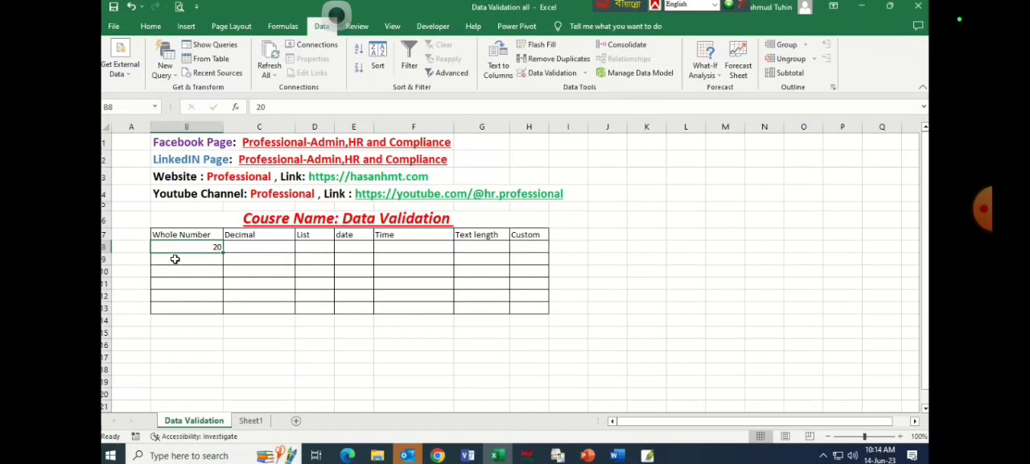
# Try to enter the out-of-range value 19 in cell B8 and cancel the entry.
pyautogui.write('19')
pyautogui.press('Return')
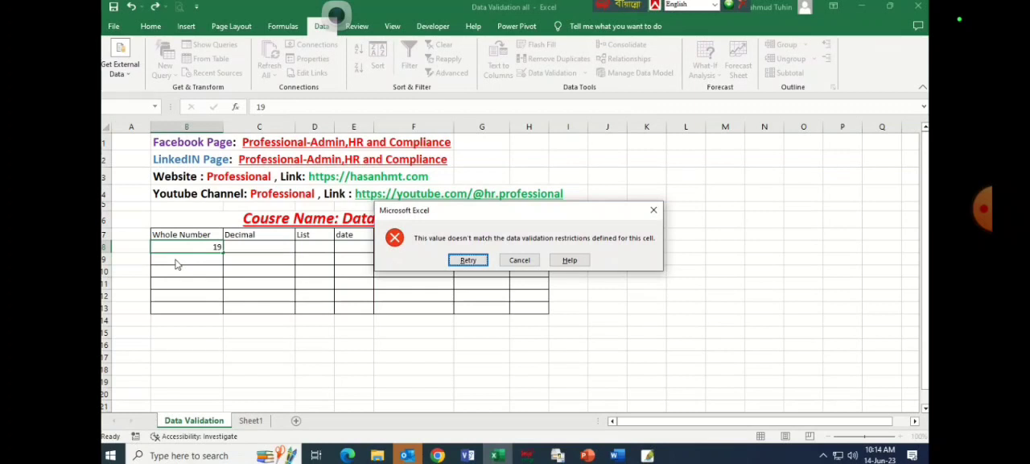
pyautogui.click(468, 259)
pyautogui.write('=')
pyautogui.click(194, 266)
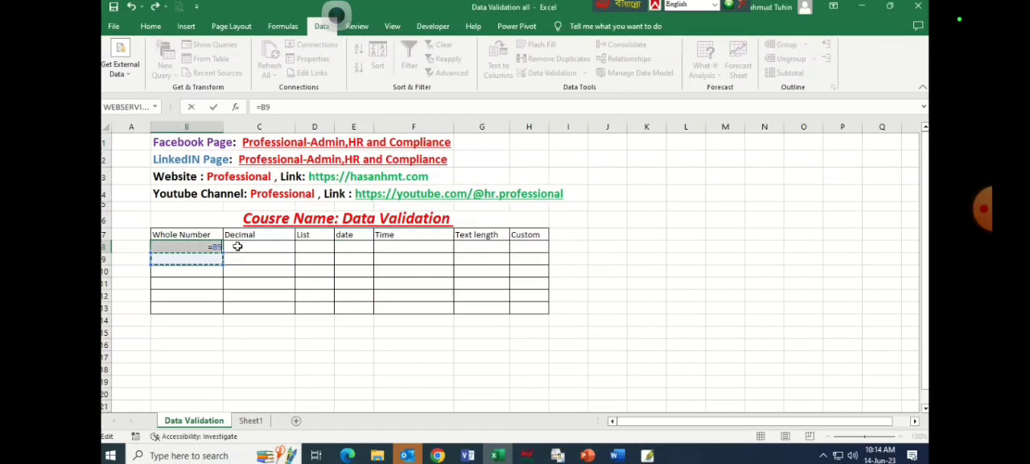
pyautogui.press('Escape')
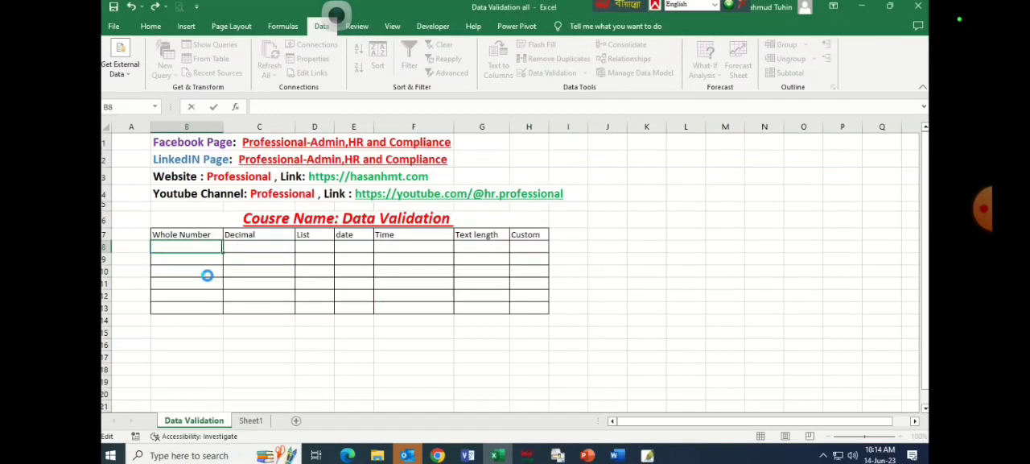
# Enter the limit values 20 in cell B8 and 80 in cell B9 of the Whole Number column.
pyautogui.click(200, 246)
pyautogui.write('20')
pyautogui.press('Return')
pyautogui.write('80')
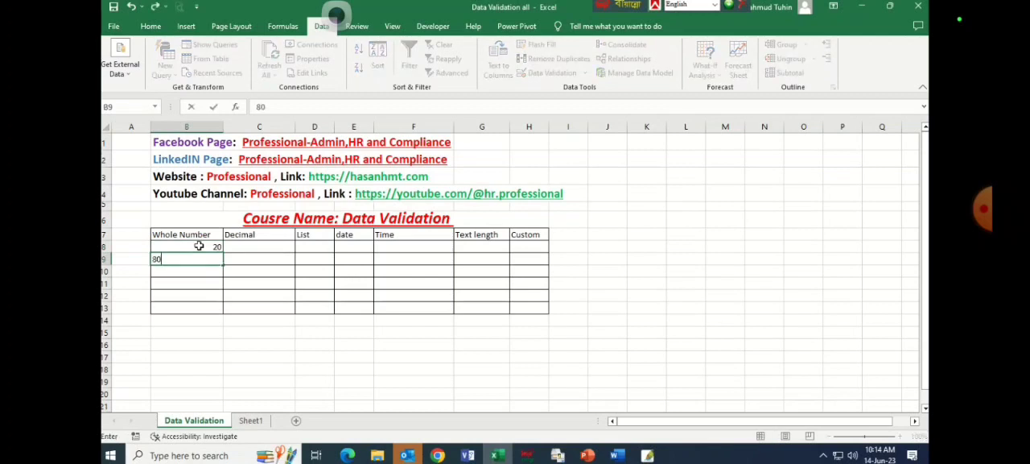
pyautogui.press('Return')
pyautogui.press('Up')
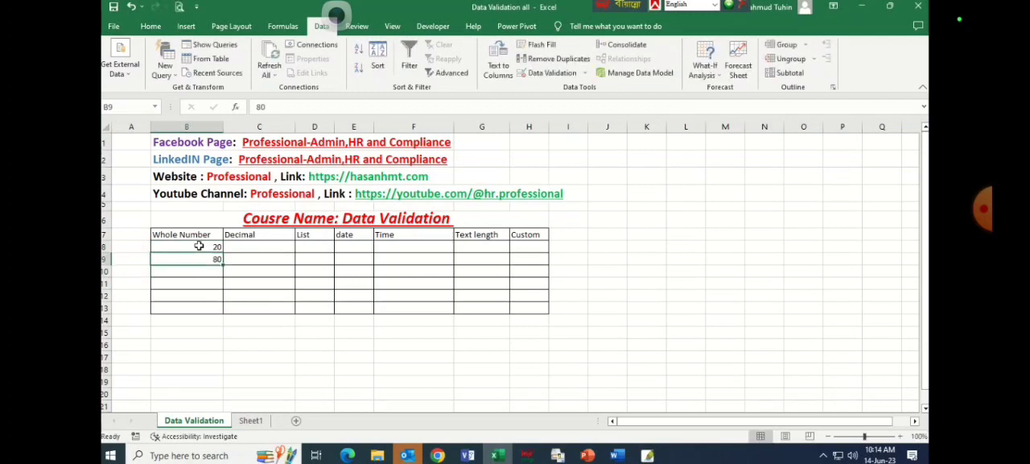
# Replace the value in cell B9 with 52 and enter 45 in cell B10.
pyautogui.write('52')
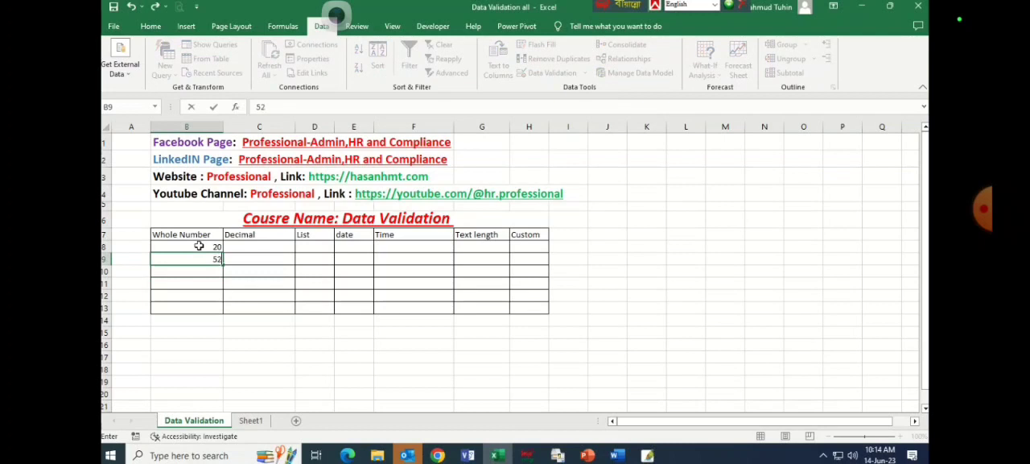
pyautogui.press('Return')
pyautogui.write('45')
pyautogui.press('Return')
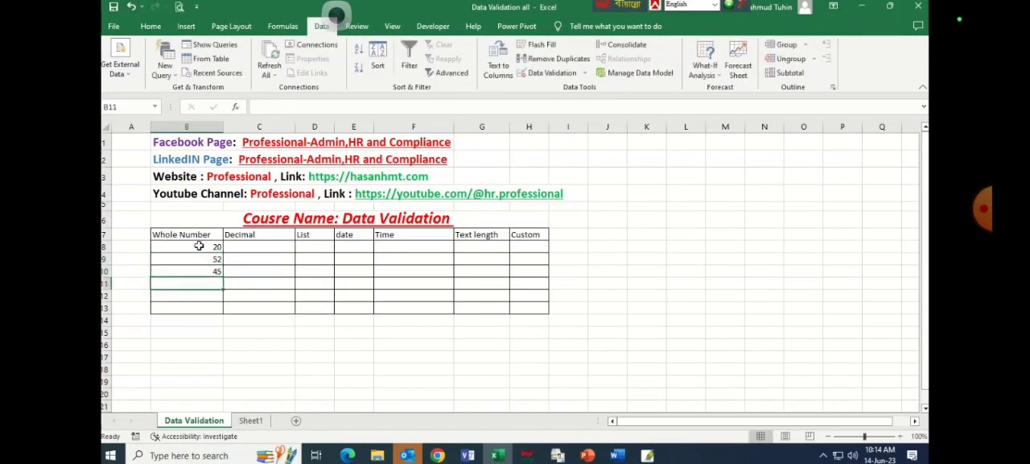
# Try to enter the out-of-range value 81 in cell B11 and cancel the entry.
pyautogui.write('81')
pyautogui.press('Return')
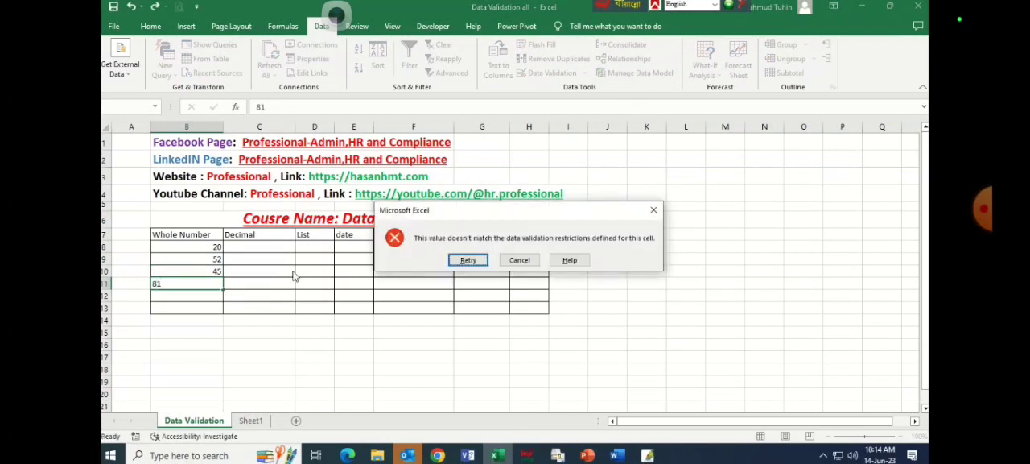
pyautogui.click(520, 260)
pyautogui.click(208, 281)
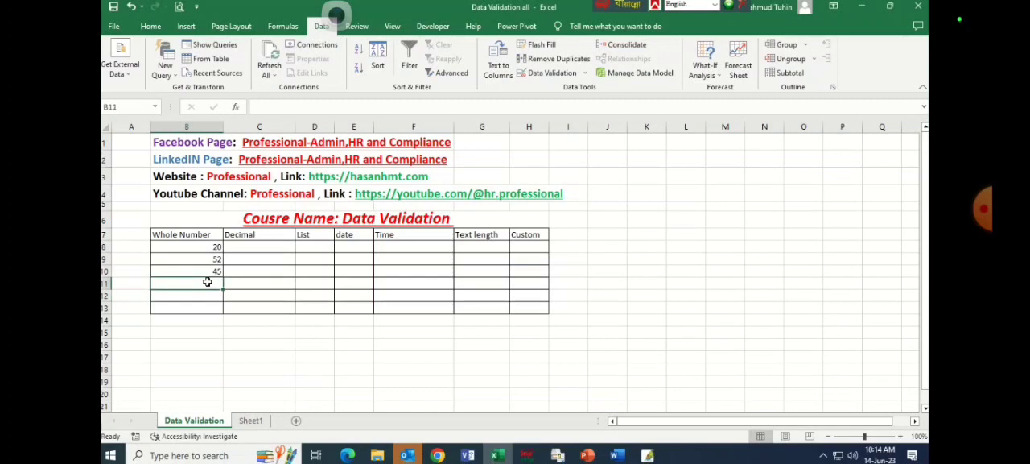
# Enter 80 in cell B11 and 79 in cell B12, and select the filled cells B8:B12.
pyautogui.write('80')
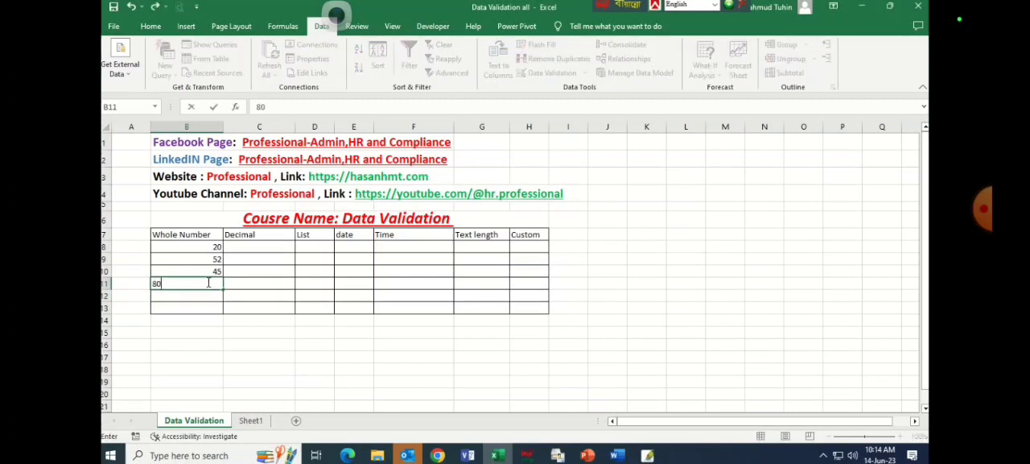
pyautogui.press('Return')
pyautogui.write('8')
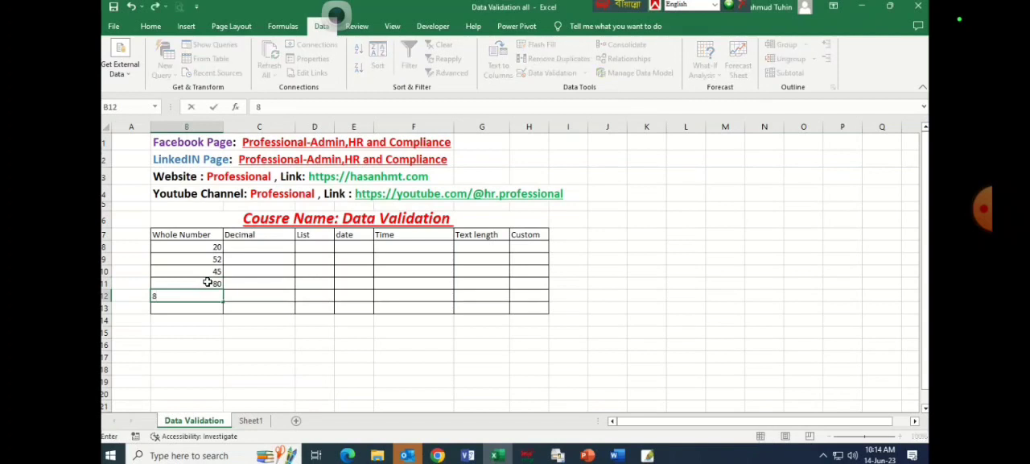
pyautogui.write('9')
pyautogui.press('Return')
pyautogui.moveTo(208, 247); pyautogui.dragTo(213, 296)
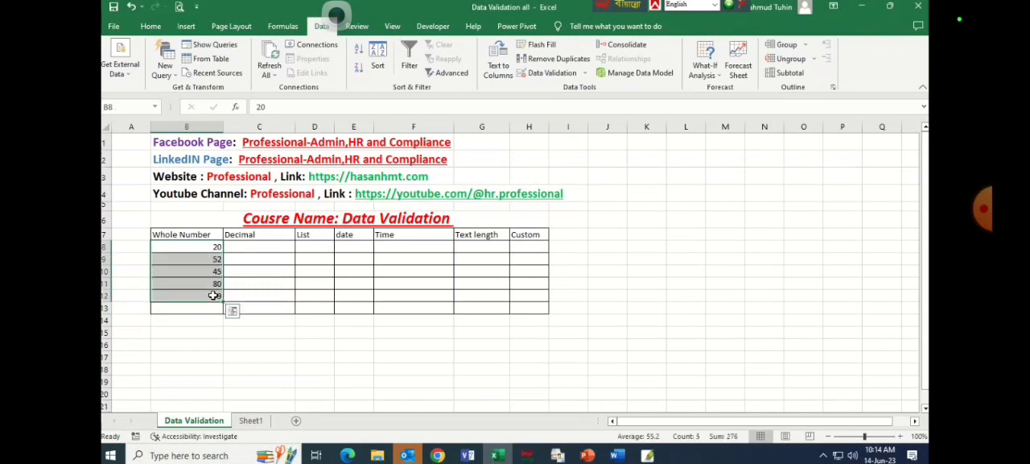
# Open the Data Validation settings for the Decimal column cells C8:C13, keeping the Decimal type and the between condition.
pyautogui.click(256, 248)
pyautogui.moveTo(255, 248); pyautogui.dragTo(259, 304)
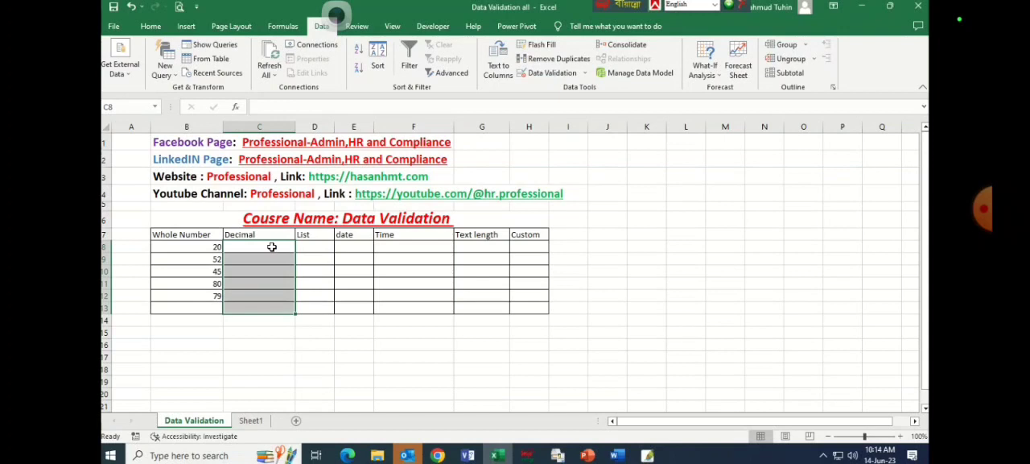
pyautogui.click(585, 73)
pyautogui.click(578, 89)
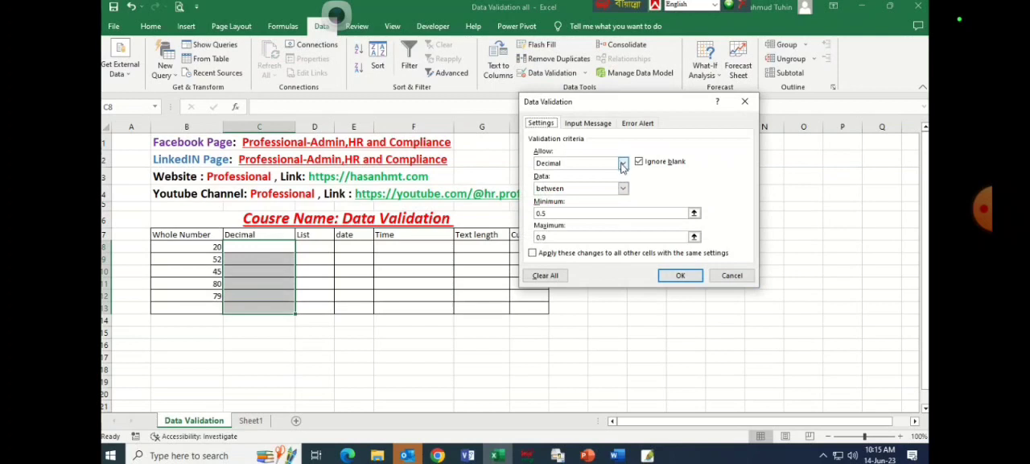
pyautogui.click(622, 188)
pyautogui.click(622, 188)
pyautogui.click(622, 163)
pyautogui.click(618, 163)
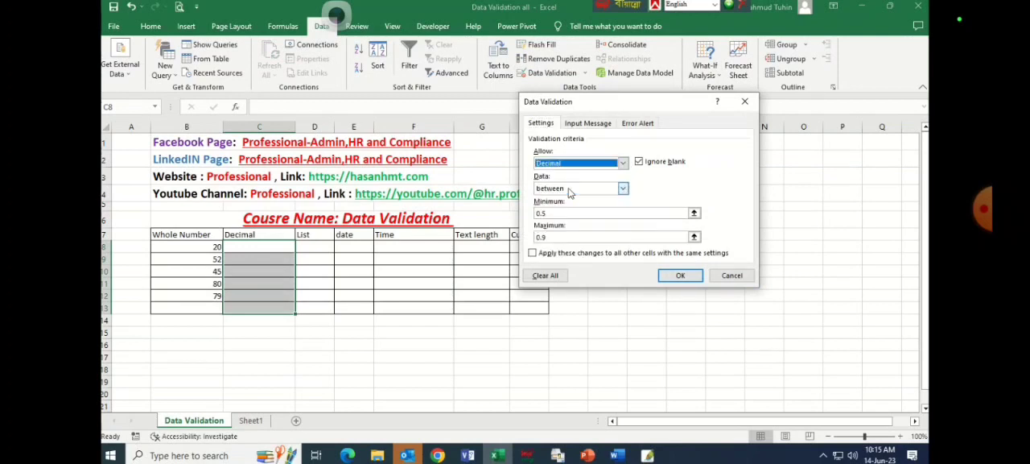
pyautogui.click(618, 163)
pyautogui.click(620, 186)
# Set the decimal validation's minimum to 0.3 and maximum to 0.8, and apply the rule to C8:C13.
pyautogui.moveTo(582, 213); pyautogui.dragTo(511, 214)
pyautogui.press('BackSpace')
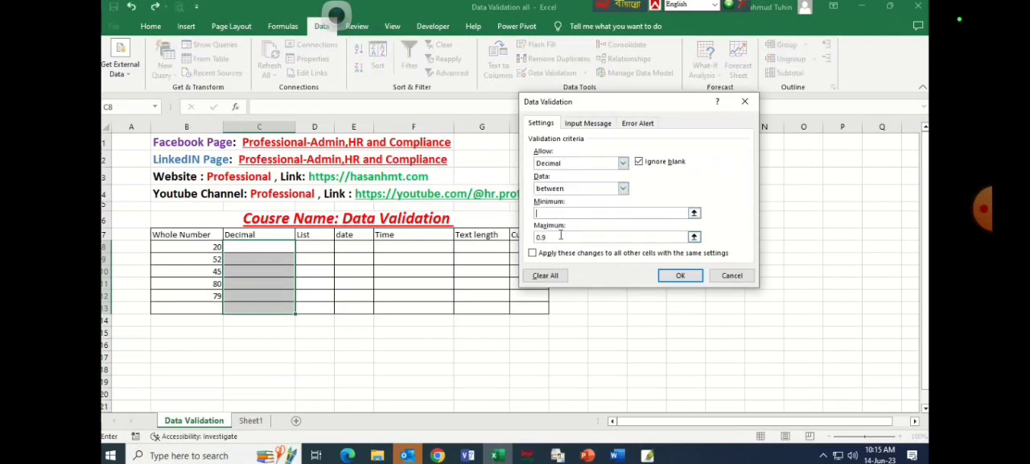
pyautogui.moveTo(552, 236); pyautogui.dragTo(533, 238)
pyautogui.press('BackSpace')
pyautogui.click(544, 213)
pyautogui.click(551, 236)
pyautogui.click(680, 276)
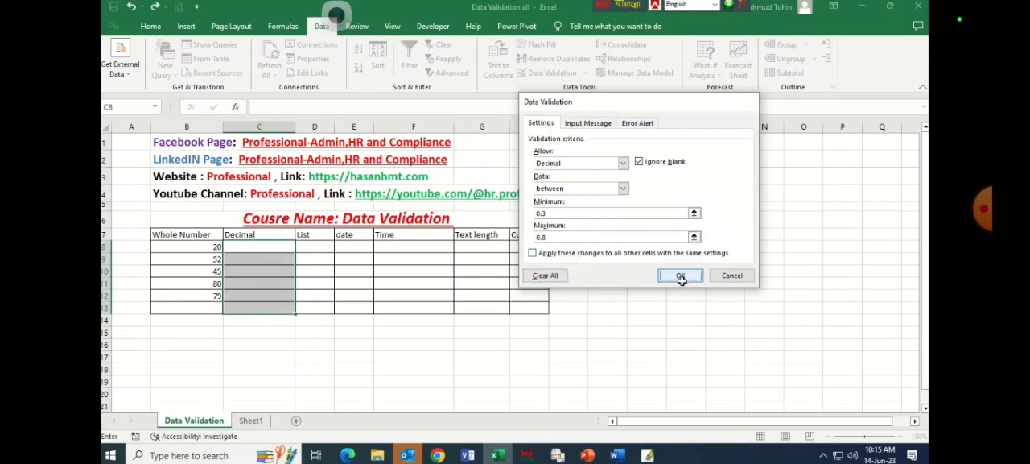
# Enter 0.5 in cell C8, and try the out-of-range value 0.2 in C9 before cancelling that entry.
pyautogui.write('0.5')
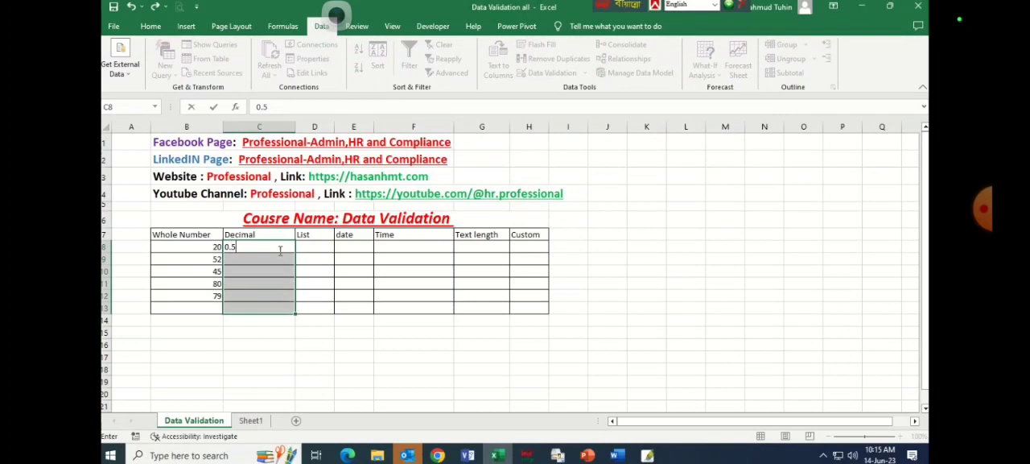
pyautogui.press('Return')
pyautogui.write('0.2')
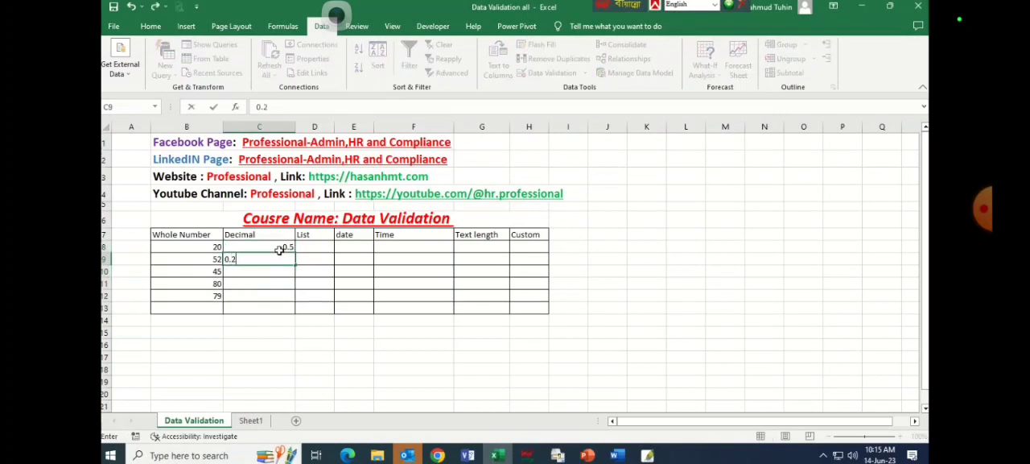
pyautogui.press('Return')
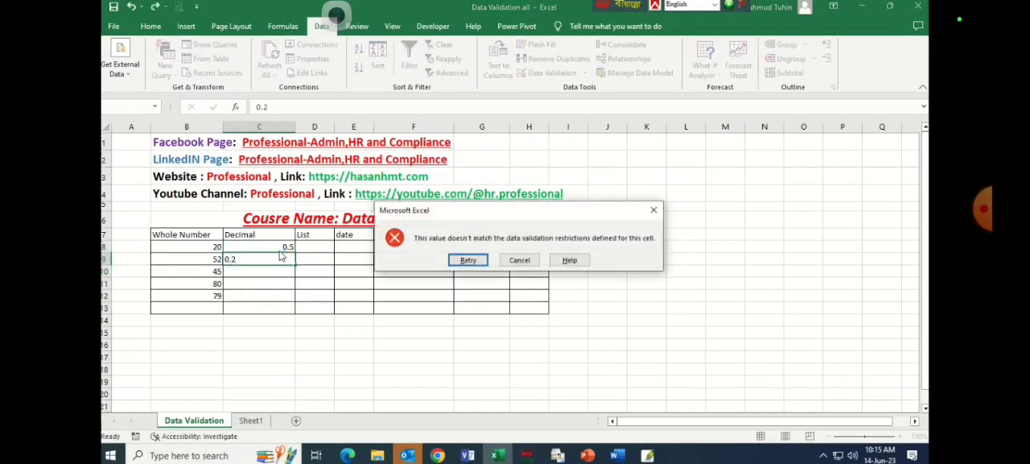
pyautogui.click(520, 260)
# Enter the limit values 0.3 in cell C9 and 0.8 in cell C10.
pyautogui.click(283, 258)
pyautogui.write('0.3')
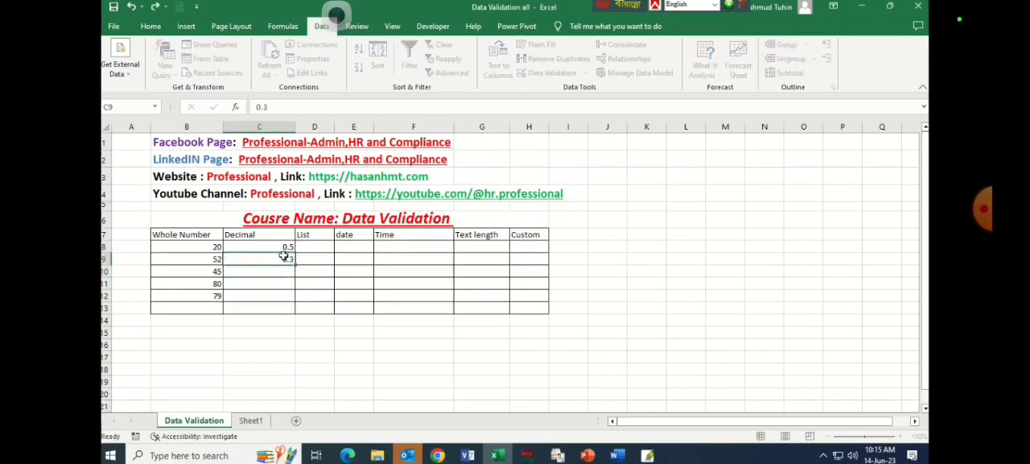
pyautogui.press('Return')
pyautogui.write('0.8')
pyautogui.press('Return')
# Try to enter the out-of-range values 0.85 and 0.81 in cell C11, cancelling each entry.
pyautogui.write('0.85')
pyautogui.press('Return')
pyautogui.click(522, 260)
pyautogui.click(273, 283)
pyautogui.write('0.81')
pyautogui.press('Return')
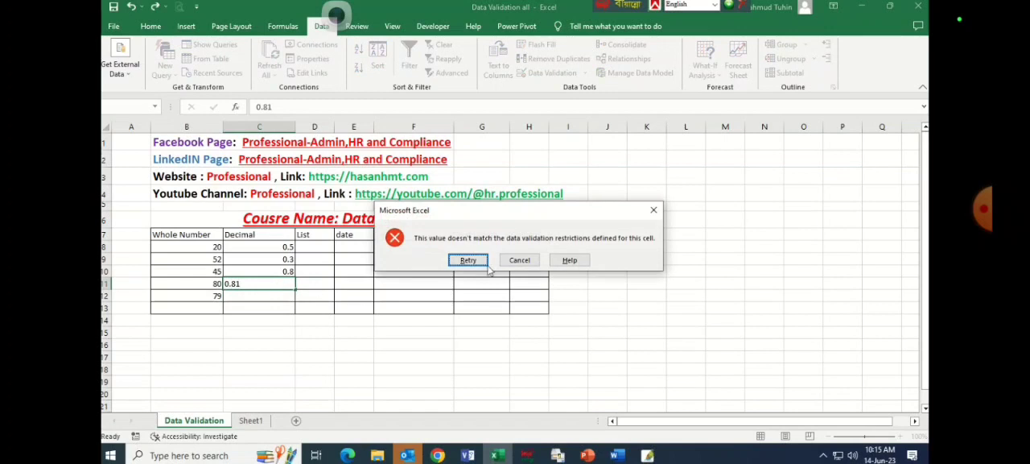
pyautogui.click(519, 259)
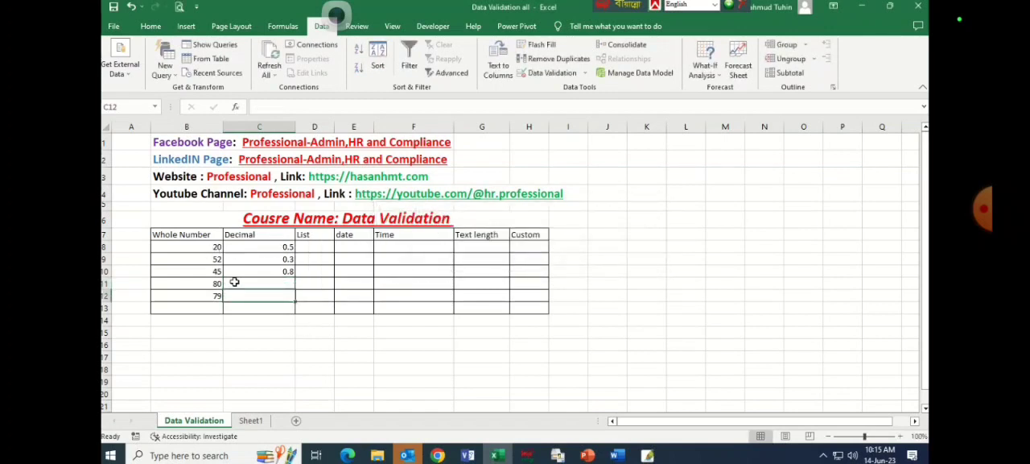
# Widen the List column D to make room for the list entries.
pyautogui.click(312, 246)
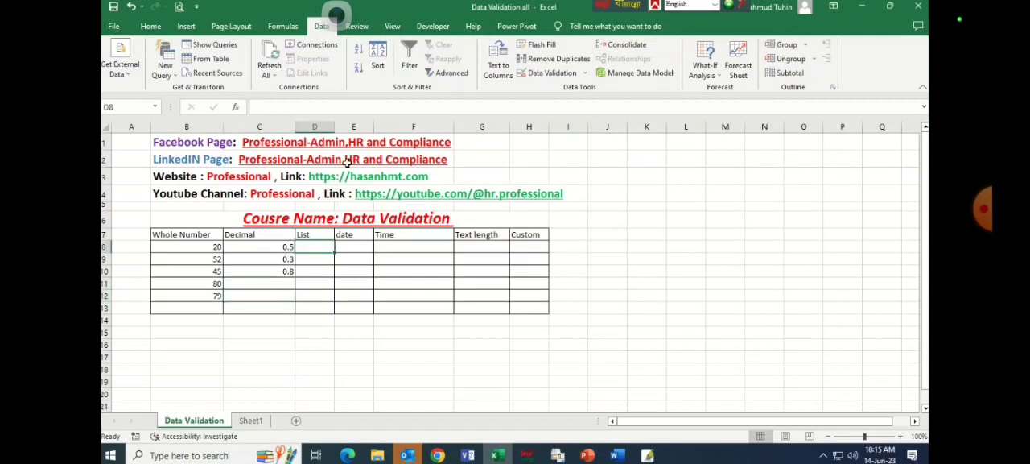
pyautogui.moveTo(335, 127); pyautogui.dragTo(349, 121)
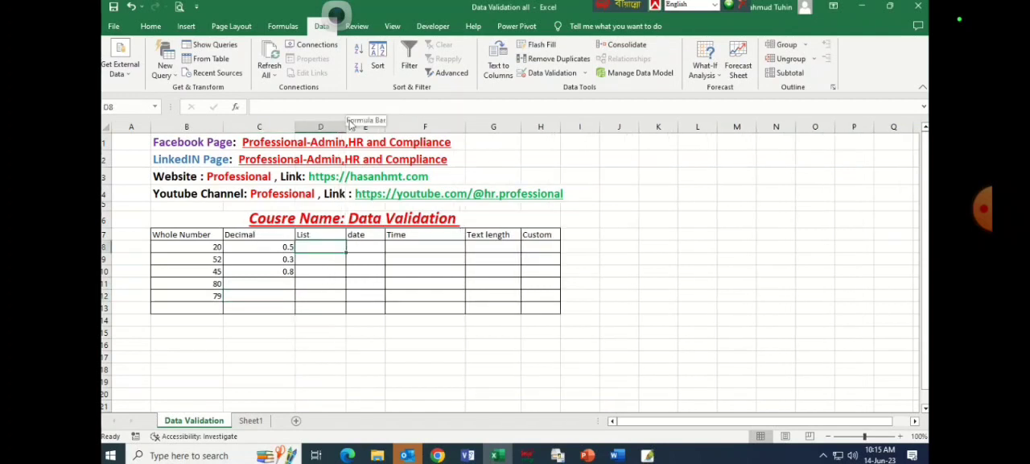
pyautogui.moveTo(346, 126); pyautogui.dragTo(356, 126)
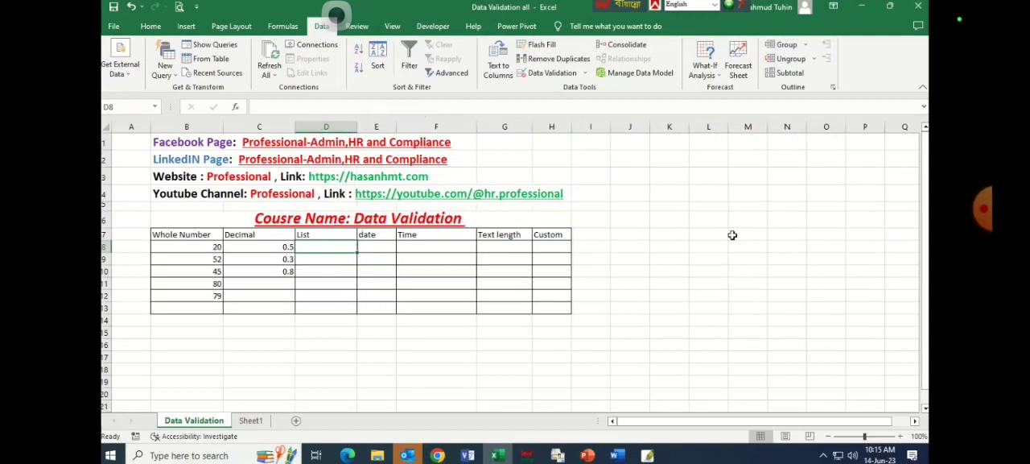
# Fill the List column cells D8:D13 with six sample first names.
pyautogui.write('A')
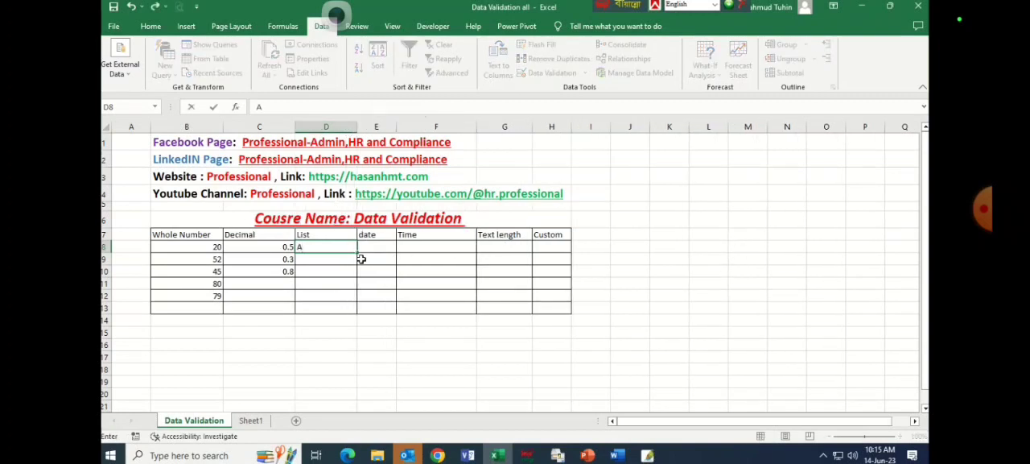
pyautogui.press('BackSpace')
pyautogui.write('Hasan')
pyautogui.press('Return')
pyautogui.write('Mahmud')
pyautogui.press('Return')
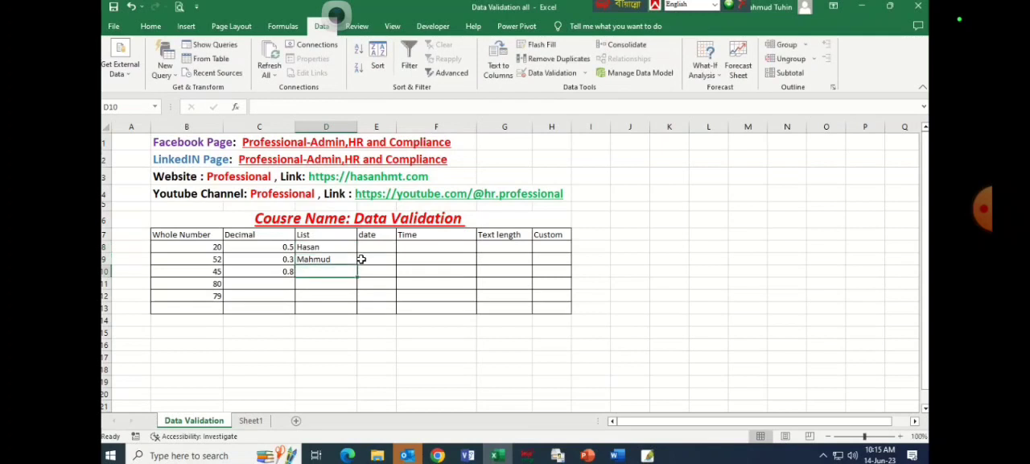
pyautogui.write('Tuhin')
pyautogui.press('Return')
pyautogui.write('Atik')
pyautogui.press('Return')
pyautogui.write('\\')
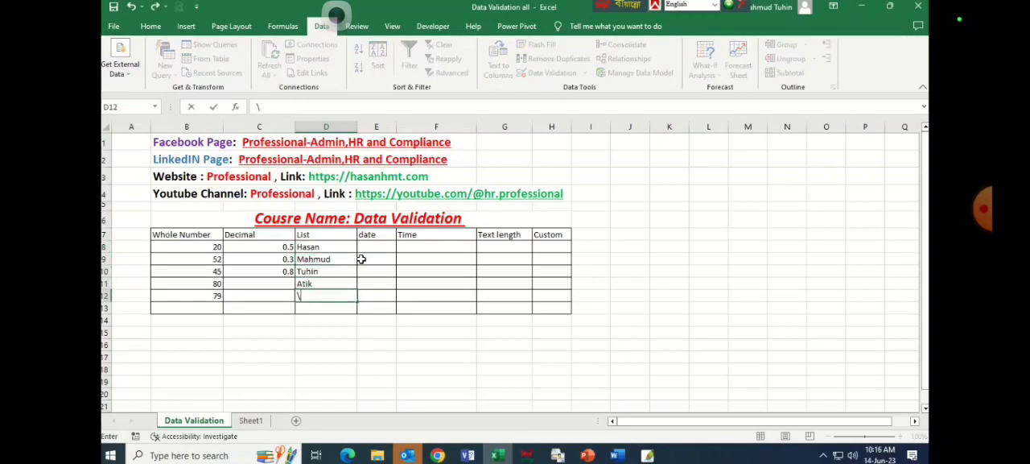
pyautogui.write('arim')
pyautogui.press('Return')
pyautogui.write('Rahim')
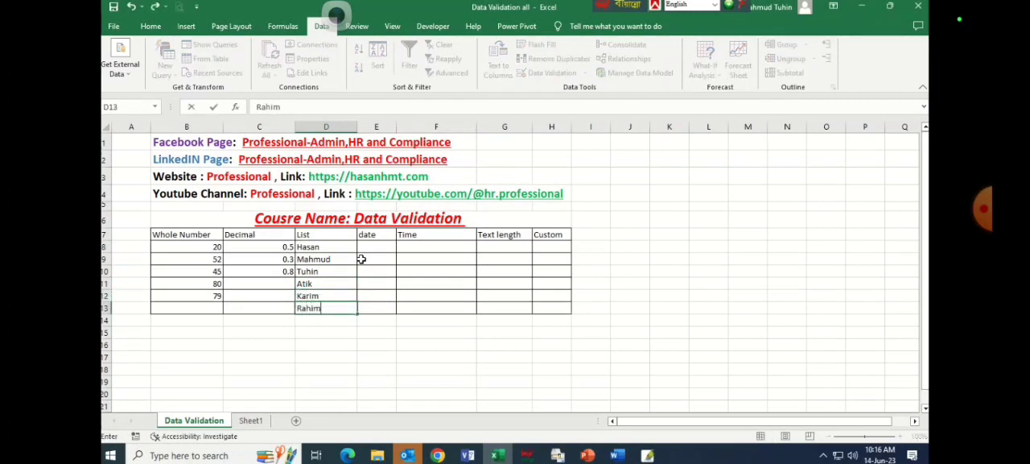
pyautogui.press('Tab')
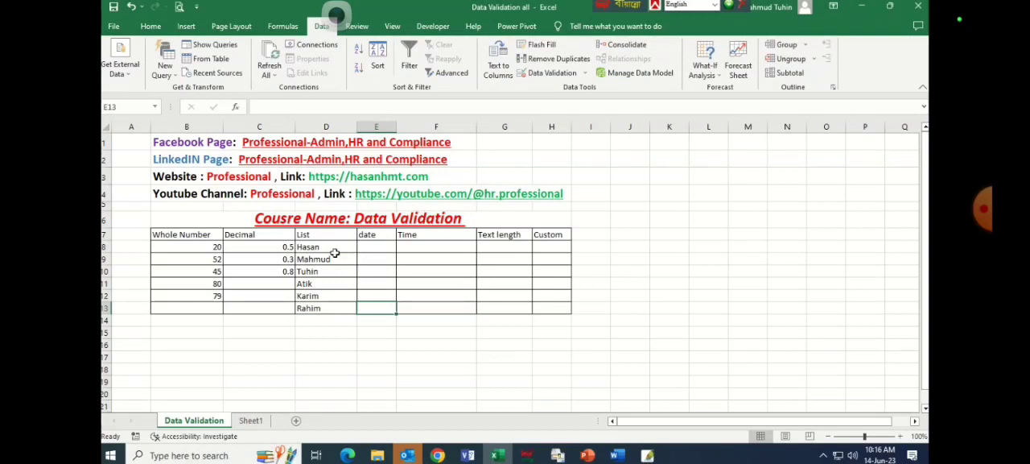
# Open the Data Validation settings for cell L7 and set the allowed type to List.
pyautogui.click(704, 236)
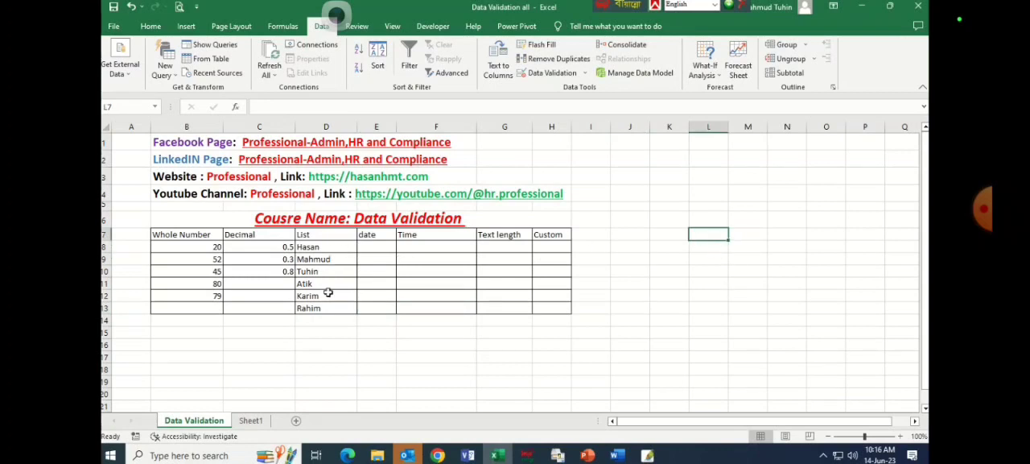
pyautogui.click(322, 249)
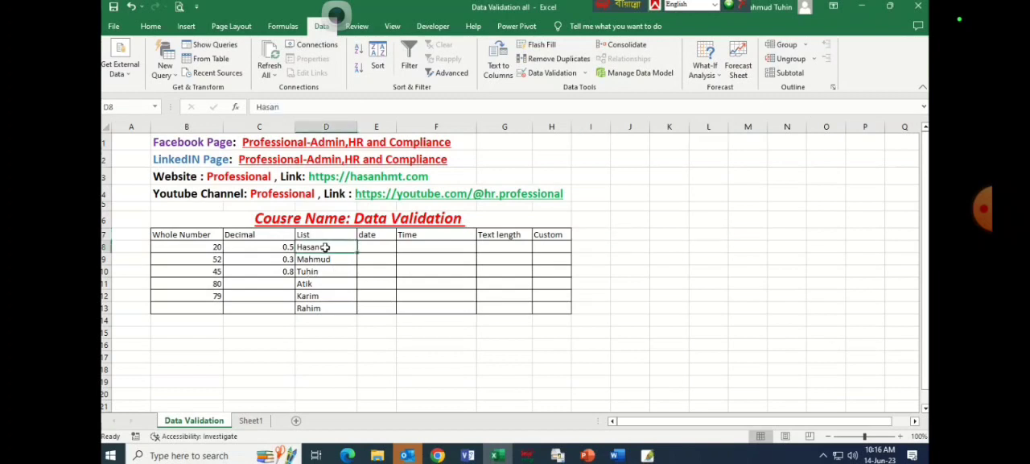
pyautogui.click(706, 236)
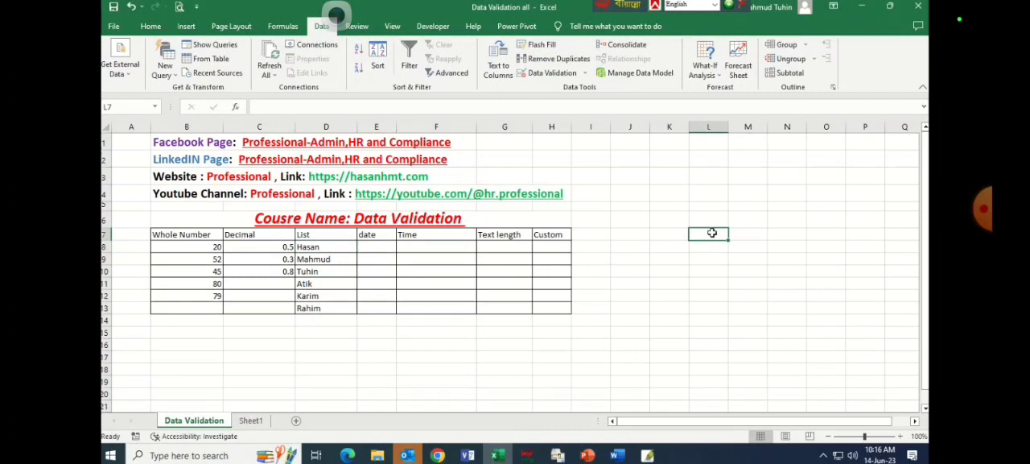
pyautogui.click(561, 73)
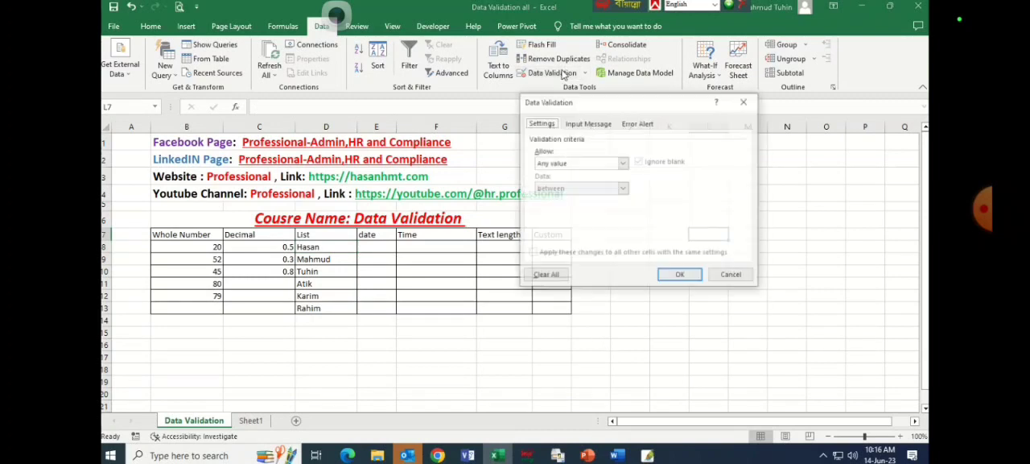
pyautogui.click(586, 164)
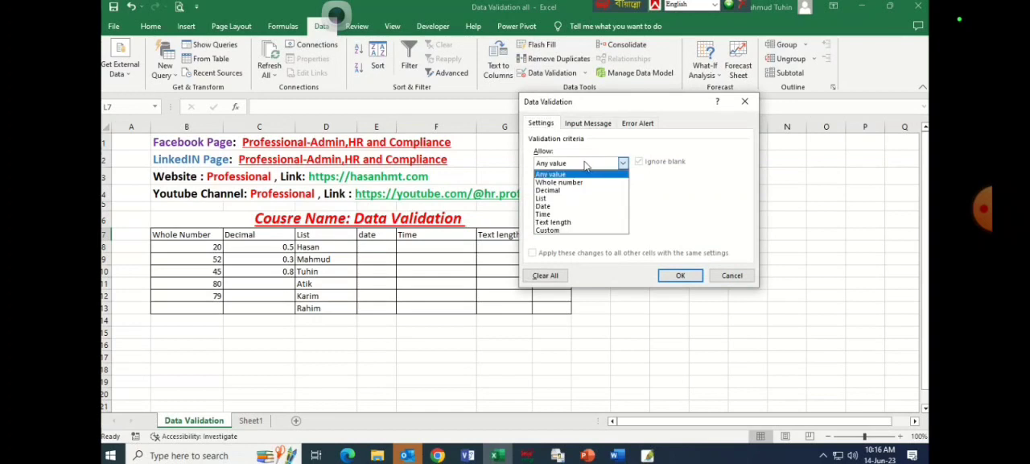
pyautogui.click(554, 198)
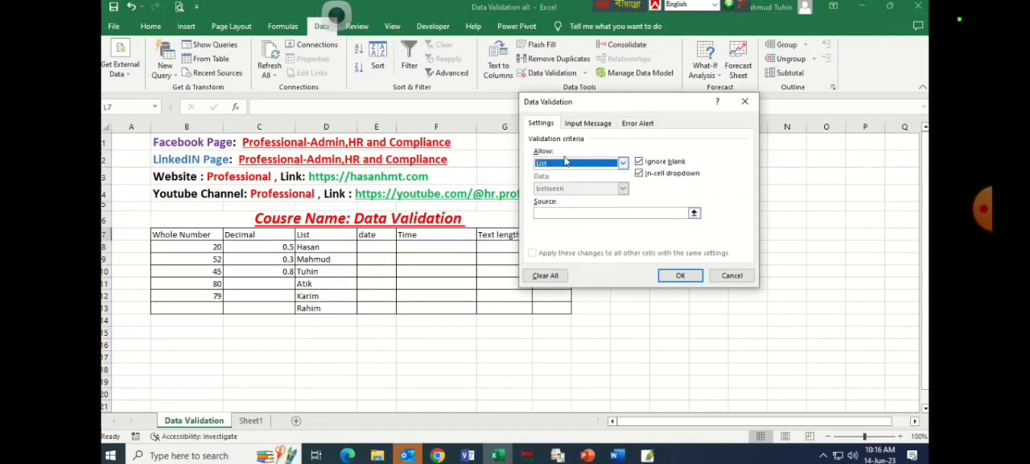
# Set the list validation's source to =$D$8:$D$13 and apply the rule to cell L7.
pyautogui.click(564, 212)
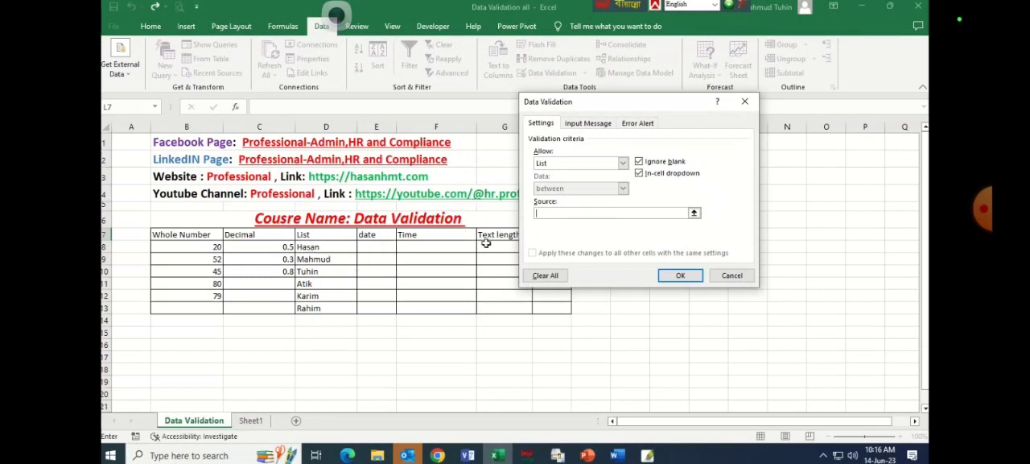
pyautogui.click(326, 250)
pyautogui.moveTo(326, 252); pyautogui.dragTo(320, 307)
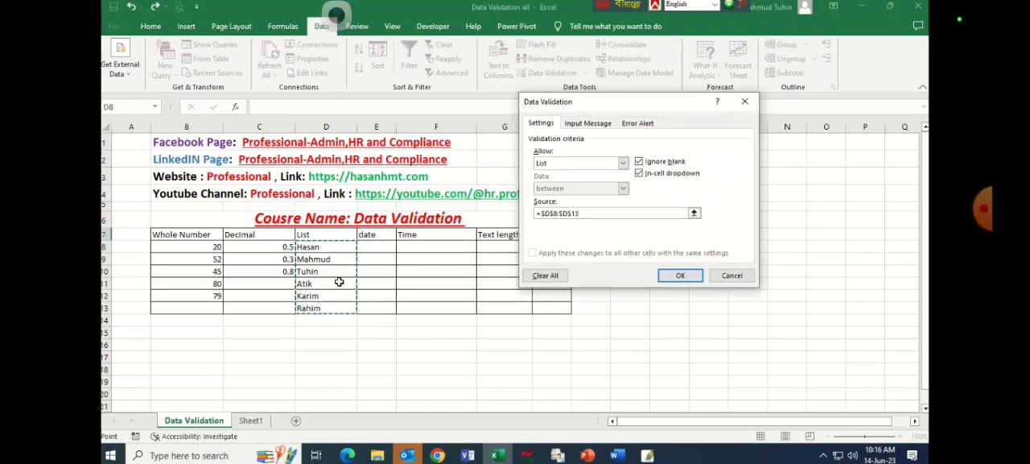
pyautogui.click(680, 276)
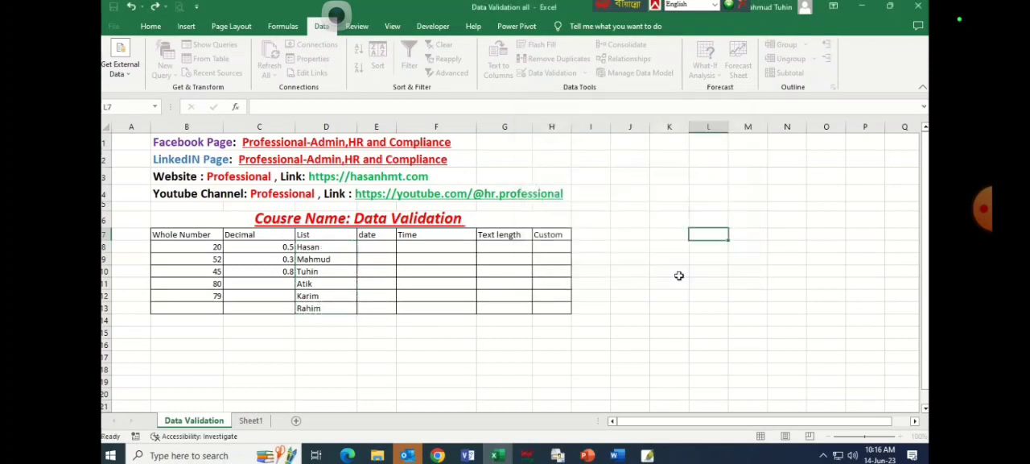
# Test the dropdown in cell L7 by picking several different names in turn, ending with the list's fourth name.
pyautogui.click(734, 234)
pyautogui.click(708, 268)
pyautogui.click(734, 235)
pyautogui.click(710, 276)
pyautogui.click(734, 235)
pyautogui.click(707, 252)
pyautogui.click(734, 234)
pyautogui.click(715, 246)
pyautogui.click(684, 260)
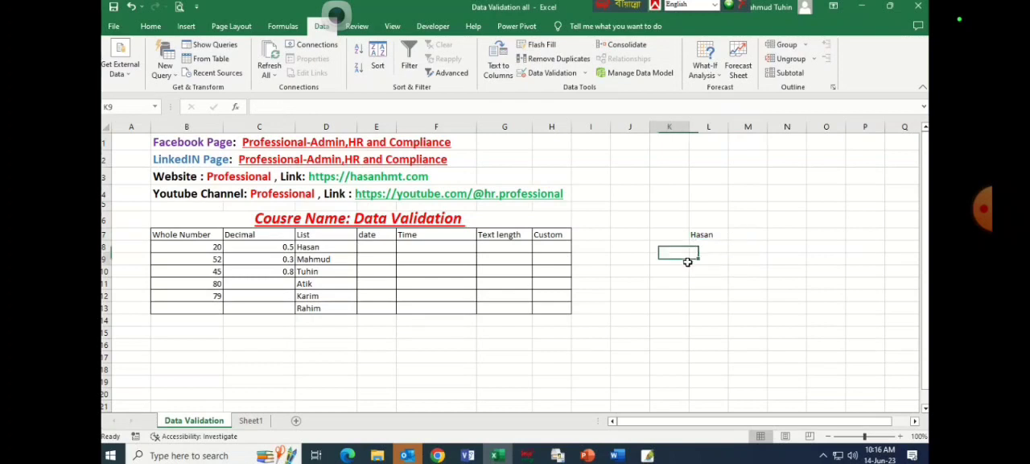
pyautogui.click(725, 233)
pyautogui.click(734, 235)
pyautogui.click(725, 253)
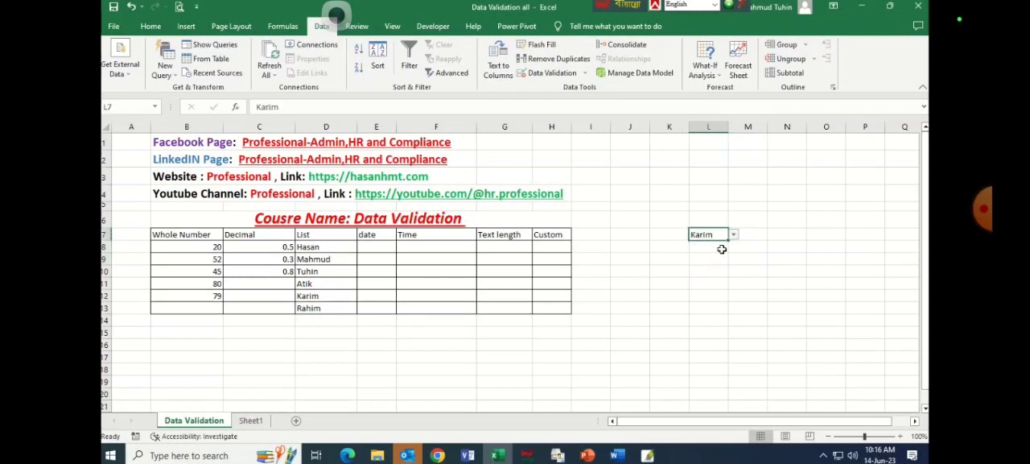
pyautogui.click(734, 234)
pyautogui.click(712, 268)
# Clear the name in cell D8 and check the dropdown options offered in L7.
pyautogui.click(334, 250)
pyautogui.press('Delete')
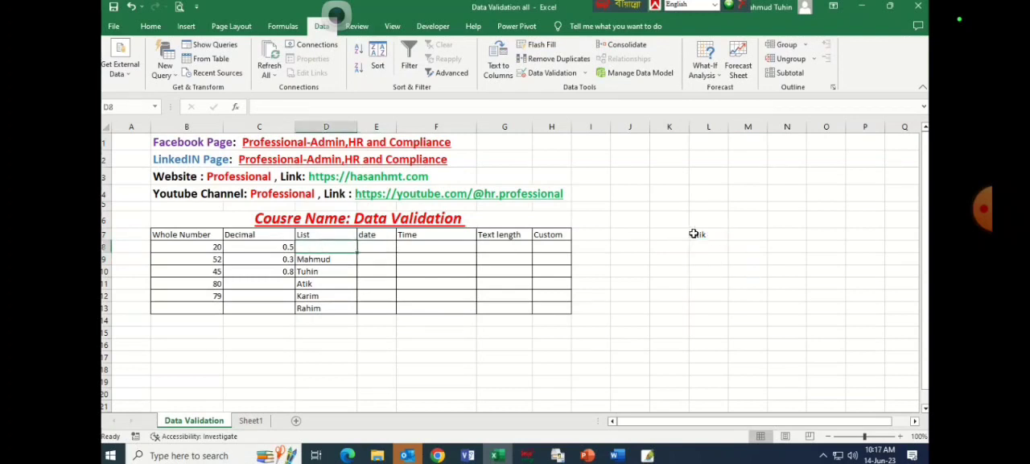
pyautogui.click(696, 234)
pyautogui.click(733, 234)
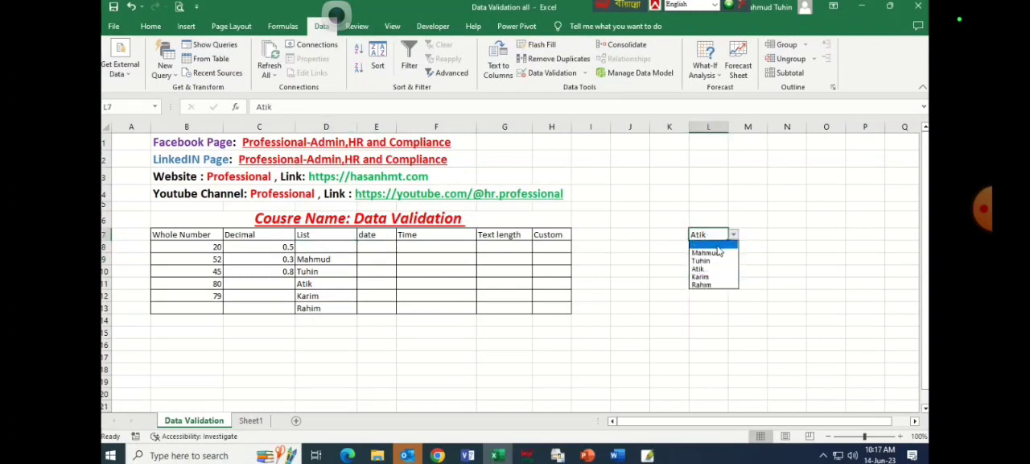
# Enter a different first name in cell D8, the first entry of the source list.
pyautogui.click(304, 250)
pyautogui.click(305, 250)
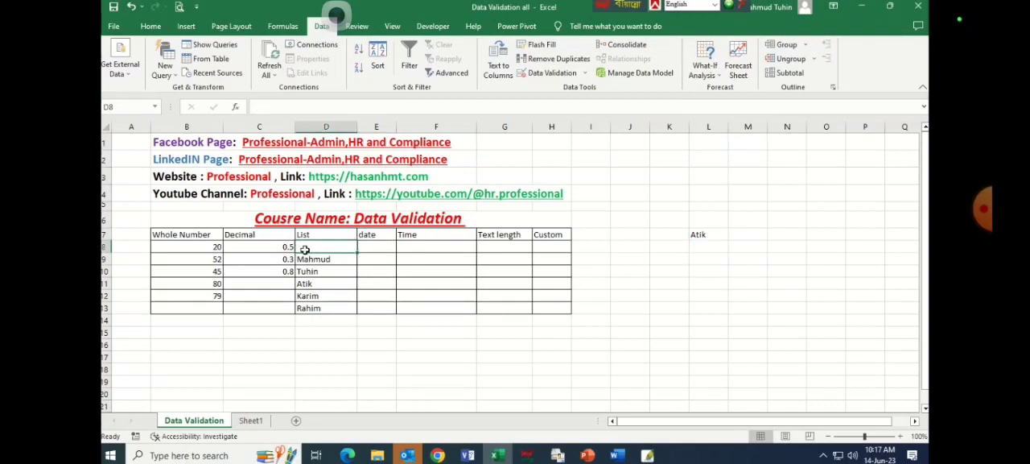
pyautogui.write('Na')
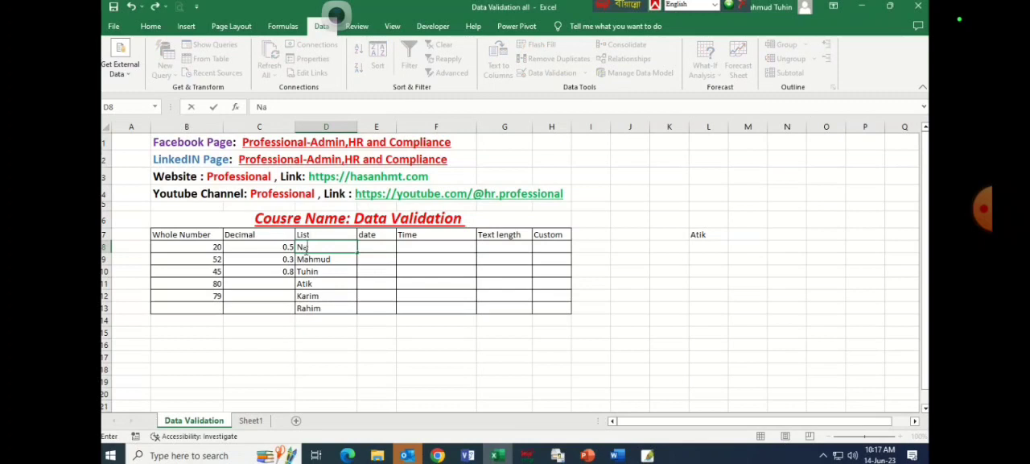
pyautogui.write('sid')
pyautogui.press('Tab')
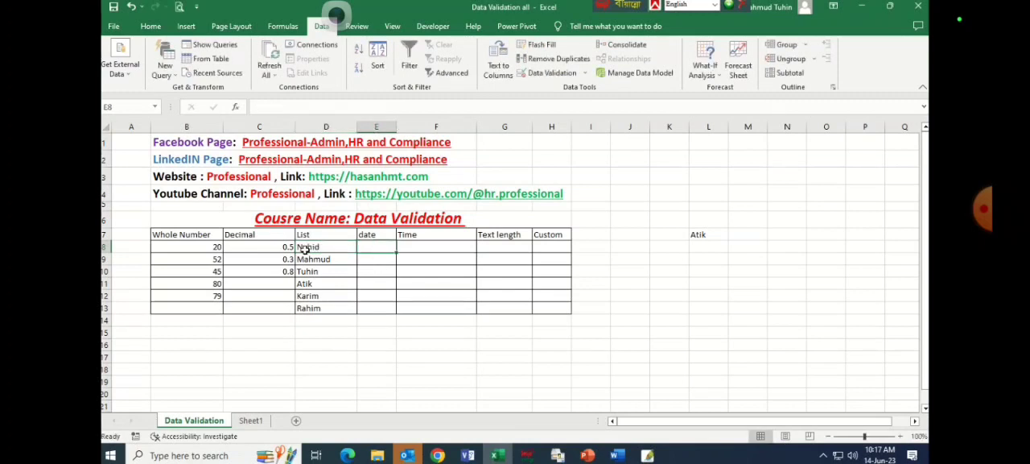
# Choose the replaced first entry from the dropdown in cell L7, and select the source names D8:D12.
pyautogui.click(727, 234)
pyautogui.click(733, 234)
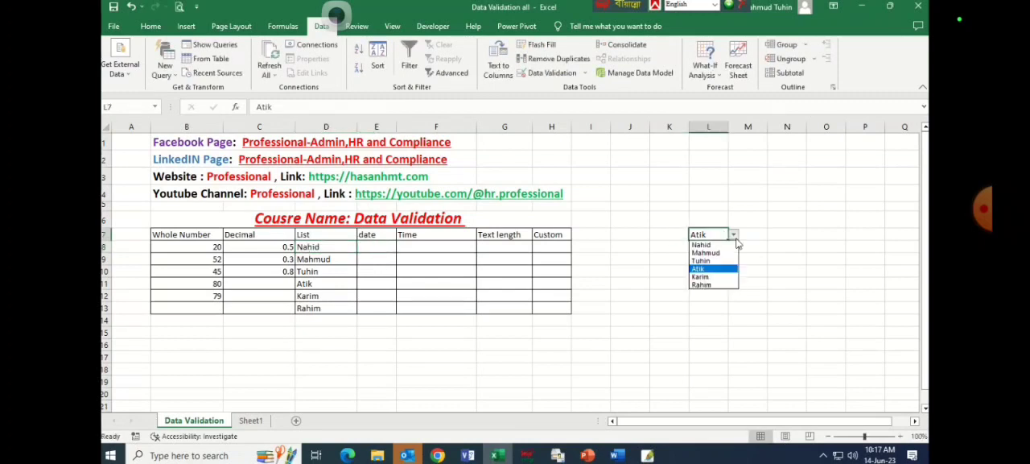
pyautogui.click(719, 244)
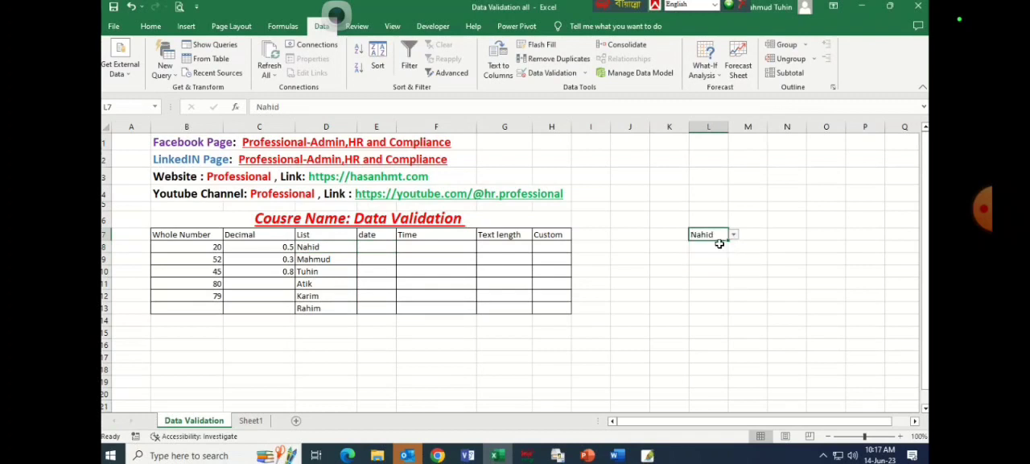
pyautogui.moveTo(308, 248); pyautogui.dragTo(315, 297)
# Open the data validation settings for the date cells E8:E13 and clear the existing start and end dates.
pyautogui.click(384, 247)
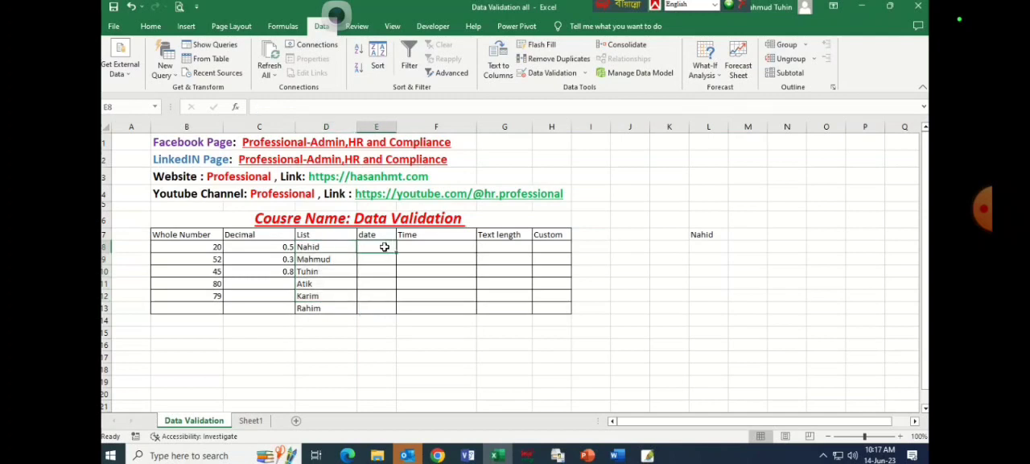
pyautogui.moveTo(385, 247); pyautogui.dragTo(385, 311)
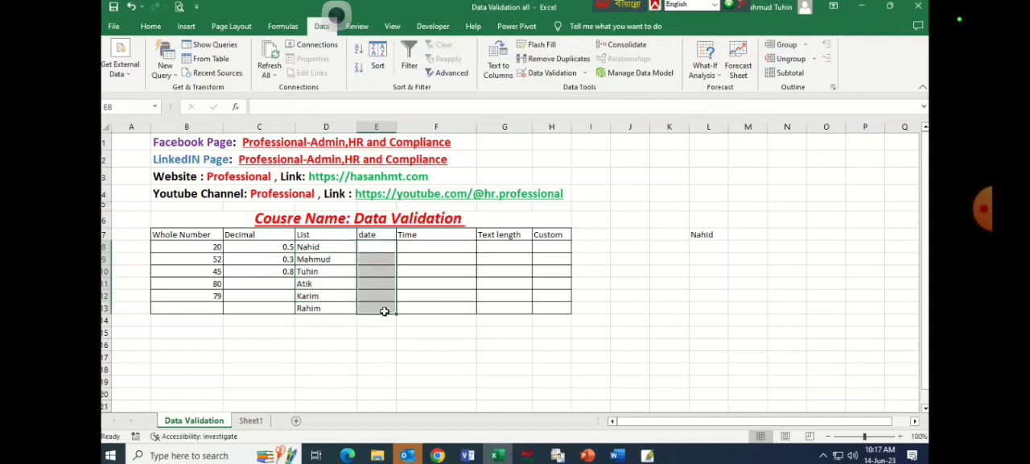
pyautogui.click(588, 75)
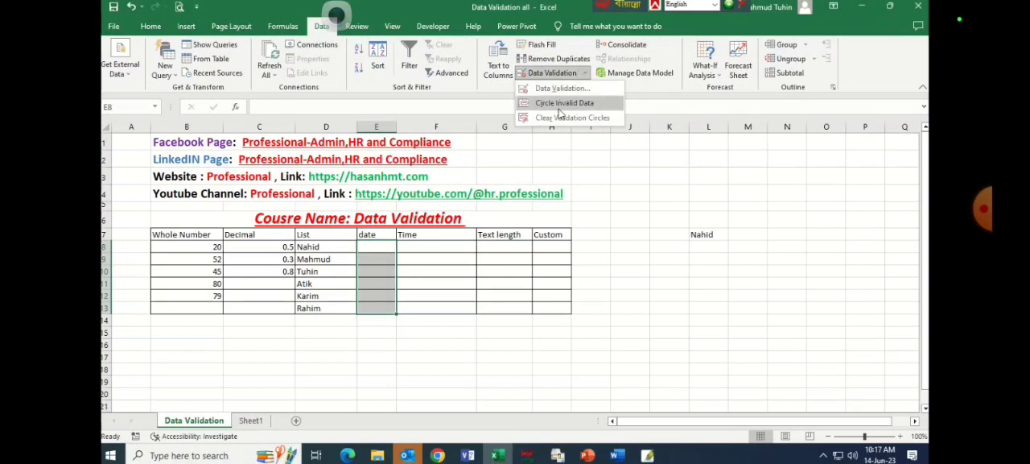
pyautogui.click(566, 92)
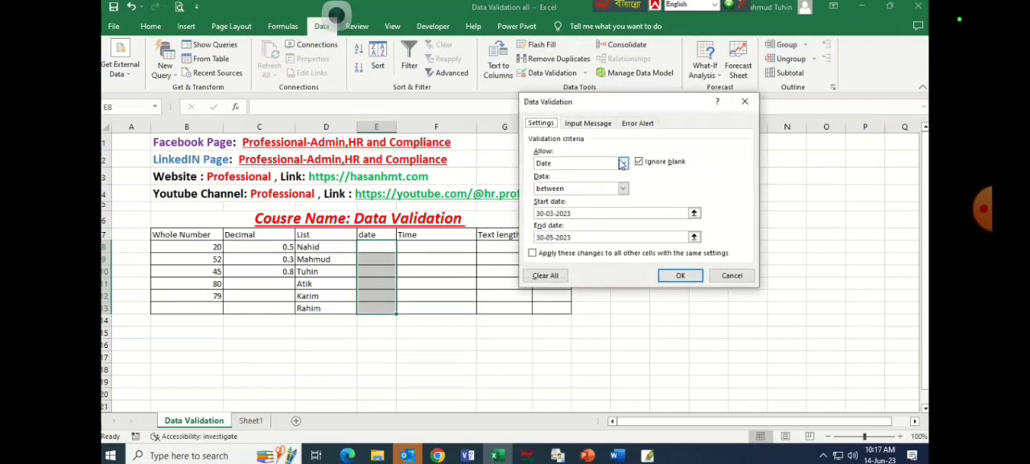
pyautogui.click(580, 213)
pyautogui.moveTo(572, 213); pyautogui.dragTo(534, 213)
pyautogui.press('BackSpace')
pyautogui.moveTo(590, 237); pyautogui.dragTo(535, 236)
pyautogui.press('BackSpace')
# Compare the criteria fields of the Whole number, Decimal and List validation types, and return the allowed type to Date.
pyautogui.click(622, 162)
pyautogui.click(617, 184)
pyautogui.click(622, 164)
pyautogui.click(561, 211)
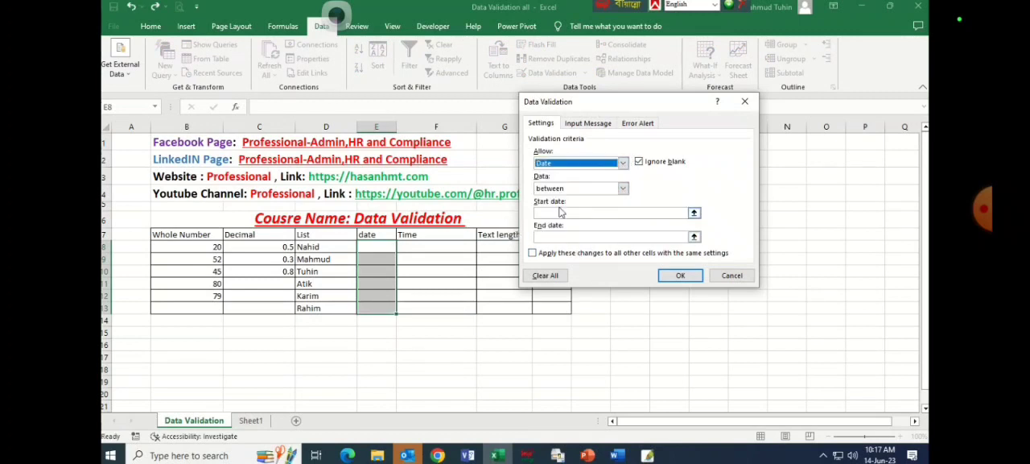
pyautogui.click(561, 211)
pyautogui.click(561, 236)
pyautogui.click(622, 163)
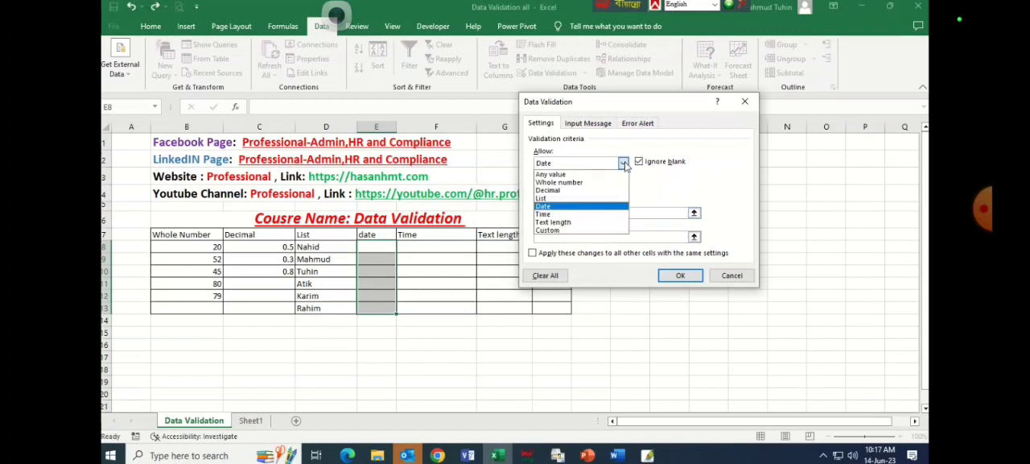
pyautogui.click(562, 183)
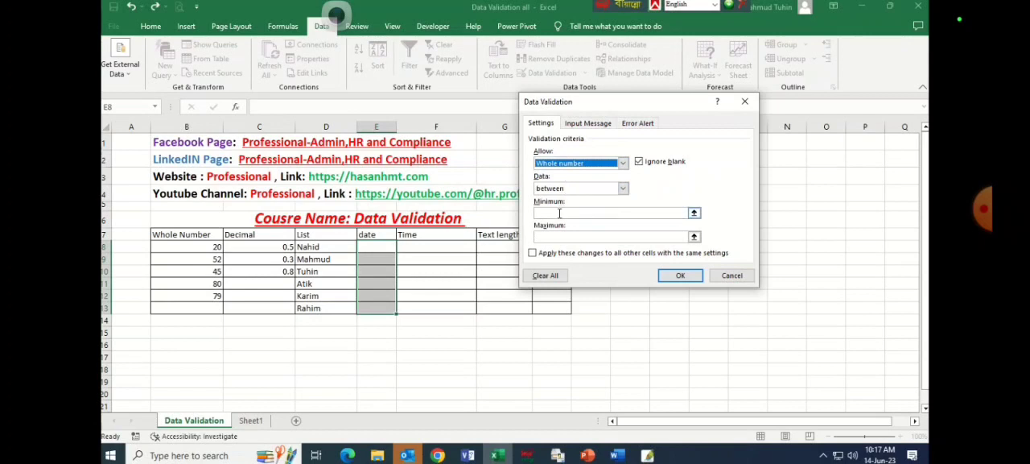
pyautogui.click(622, 164)
pyautogui.click(610, 191)
pyautogui.click(622, 165)
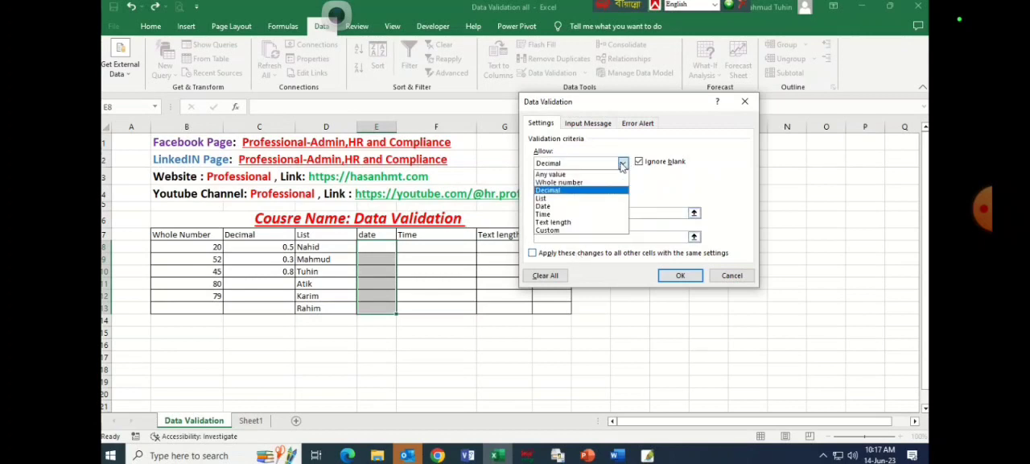
pyautogui.click(559, 198)
pyautogui.click(623, 164)
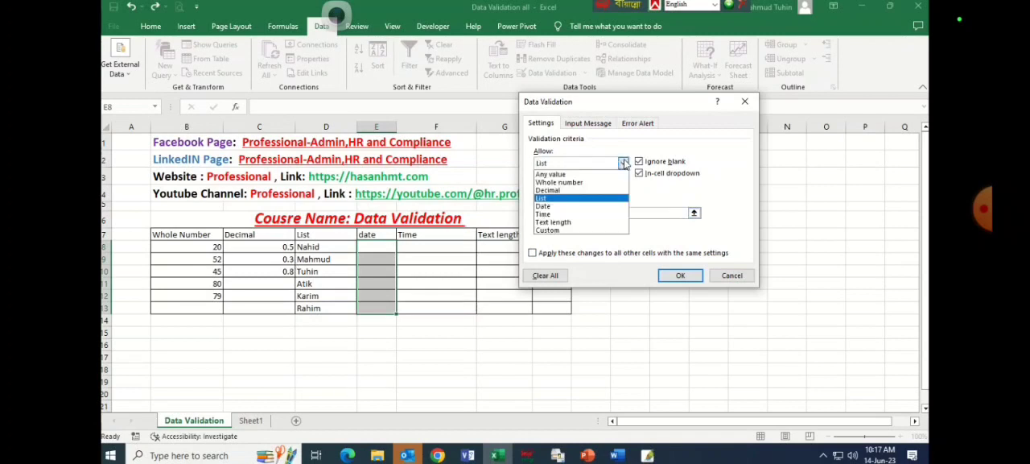
pyautogui.click(544, 207)
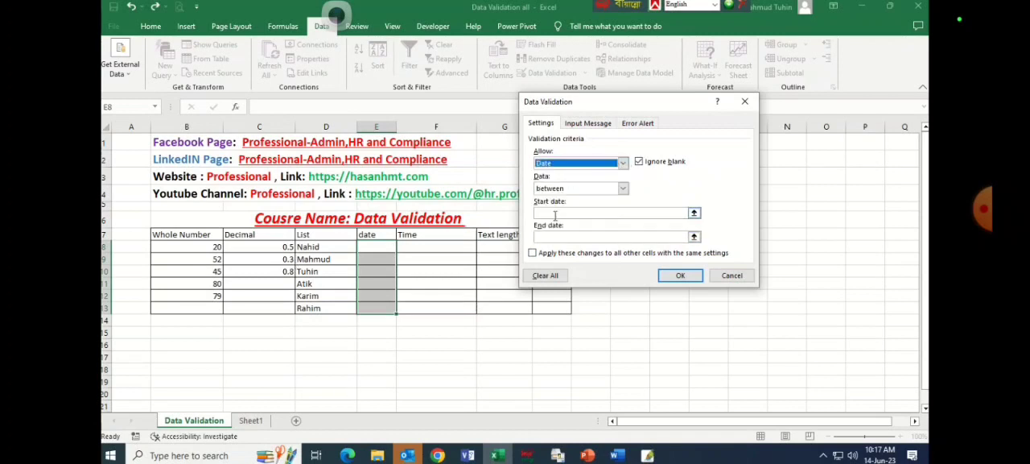
# Set the start date to 01-01-2023 and the end date to 31-12-2023, and try to apply the rule.
pyautogui.click(554, 214)
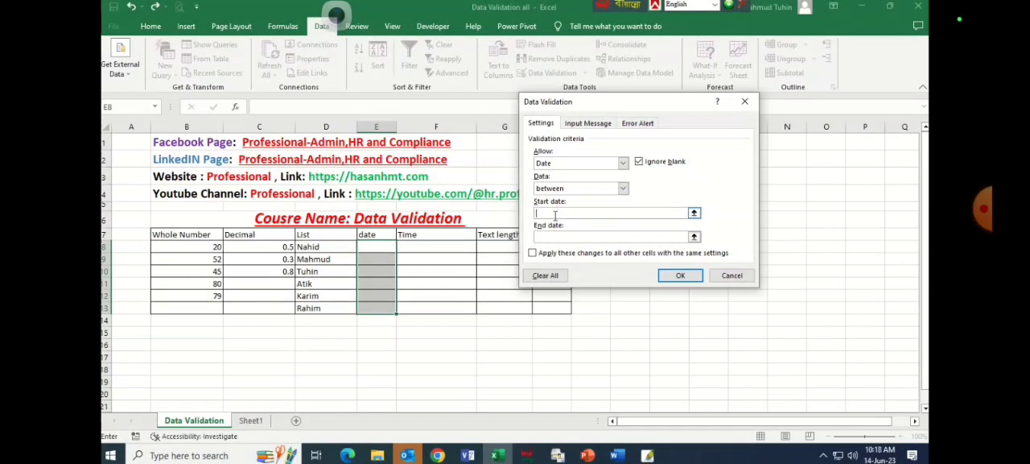
pyautogui.write('01-01-2023')
pyautogui.click(553, 237)
pyautogui.write('31-12-2023')
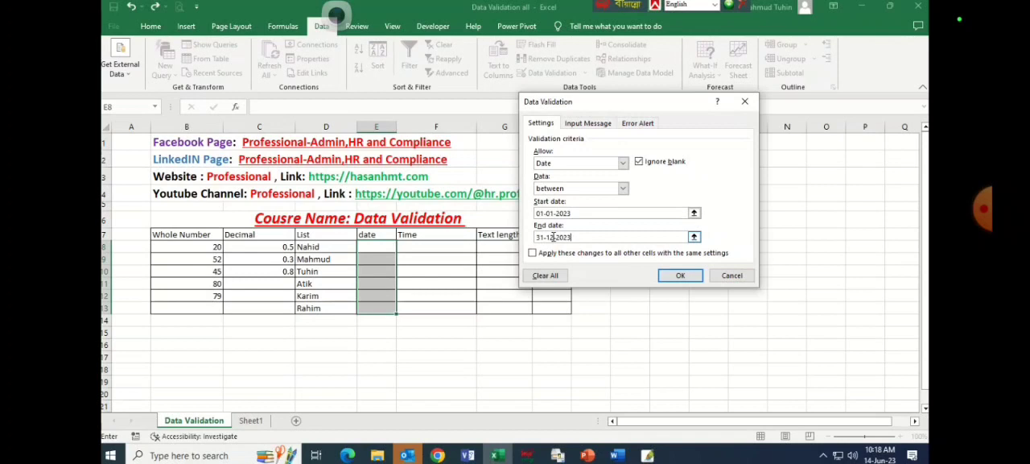
pyautogui.click(539, 214)
pyautogui.click(673, 275)
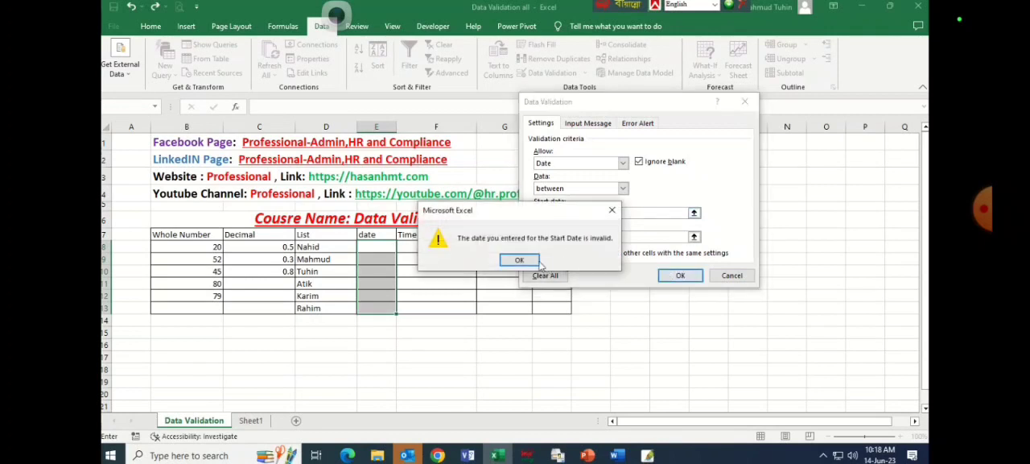
# Correct the separator after the day in the start date to a hyphen and apply the date rule.
pyautogui.press('Return')
pyautogui.click(547, 212)
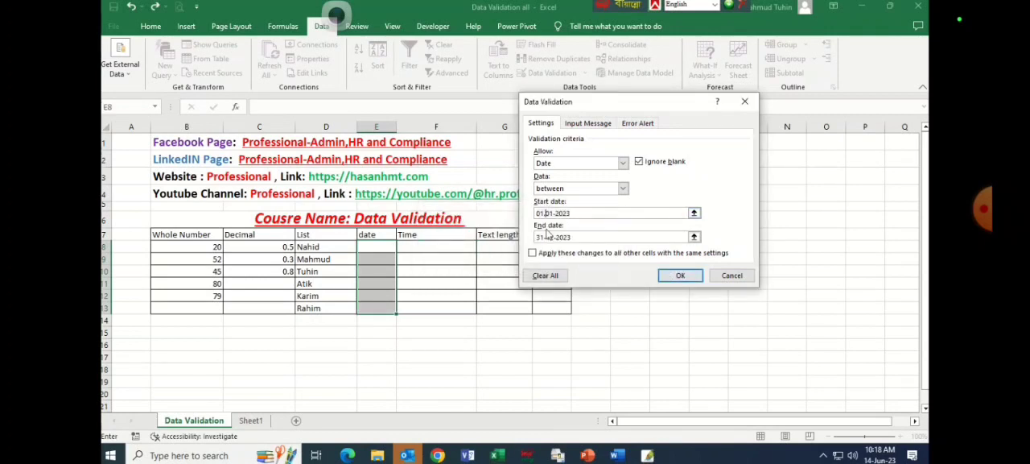
pyautogui.press('BackSpace')
pyautogui.write('-')
pyautogui.click(680, 275)
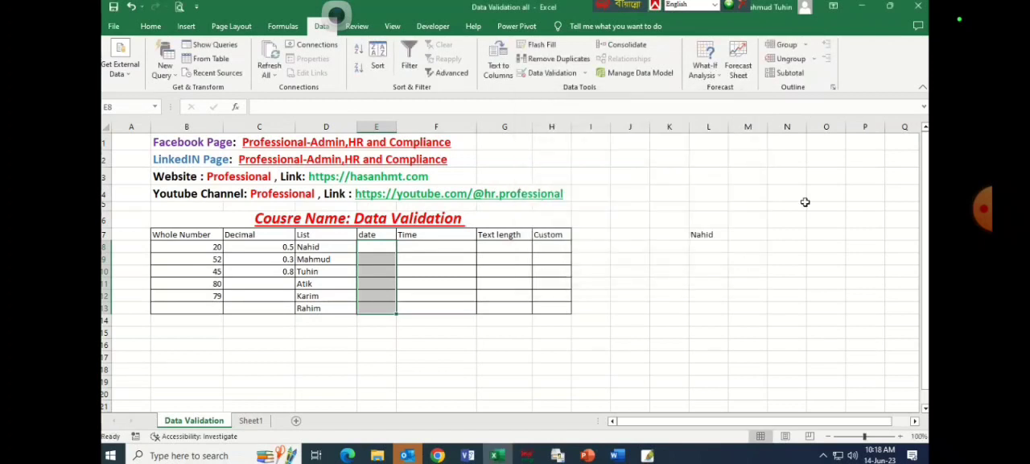
# Enter the date 01-05-23 in cell E8 to test the date rule.
pyautogui.click(367, 248)
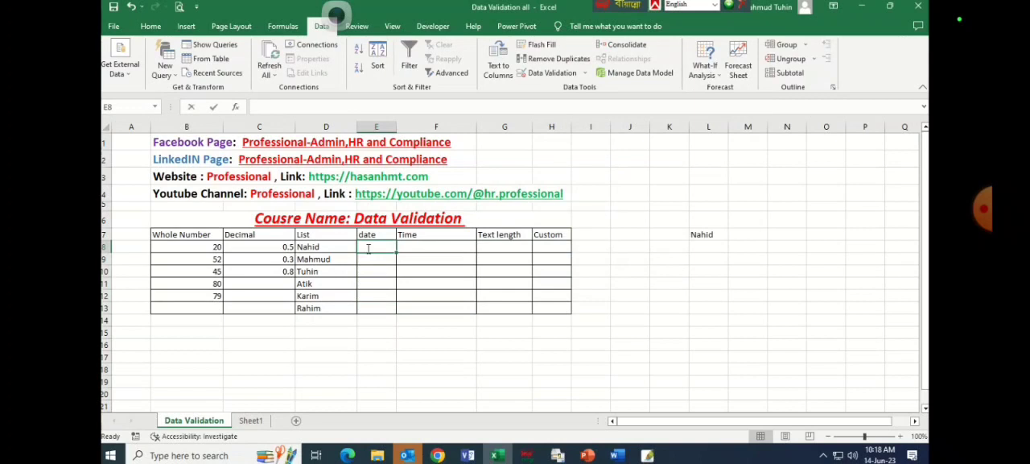
pyautogui.write('01-05-2')
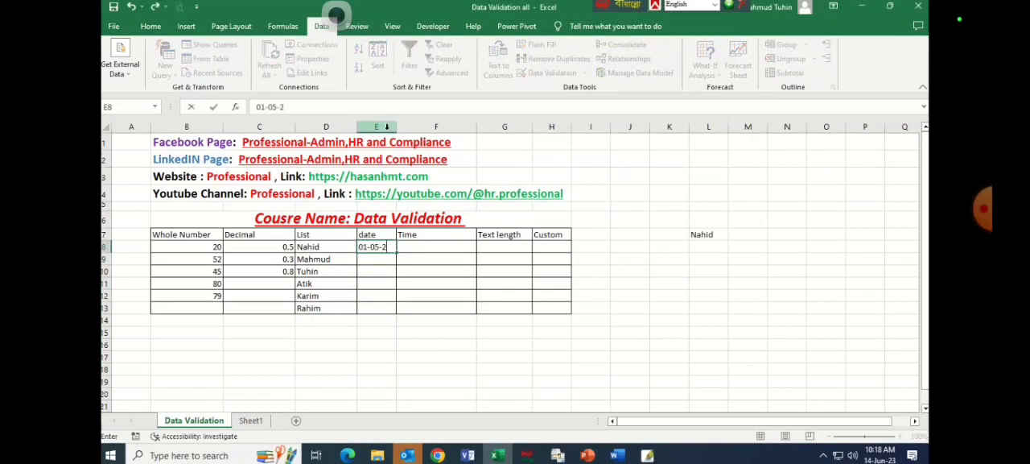
pyautogui.write('3')
pyautogui.press('Return')
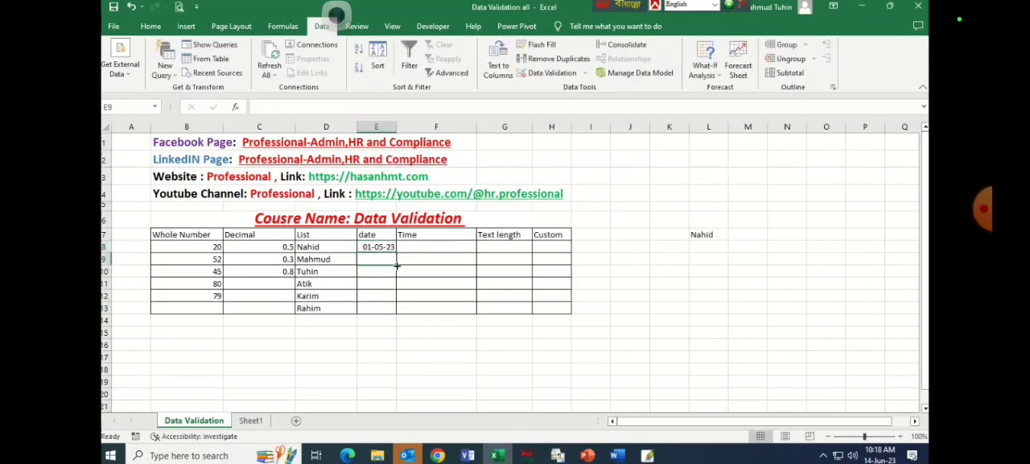
# Test cell E9 with the out-of-range dates 01-12-22 and 01-01-24, cancelling each entry.
pyautogui.write('01-')
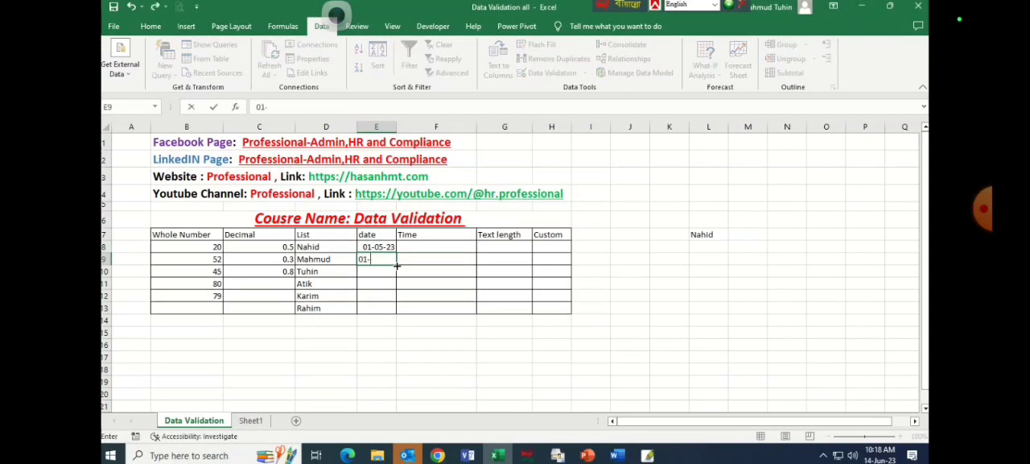
pyautogui.write('12-22')
pyautogui.press('Return')
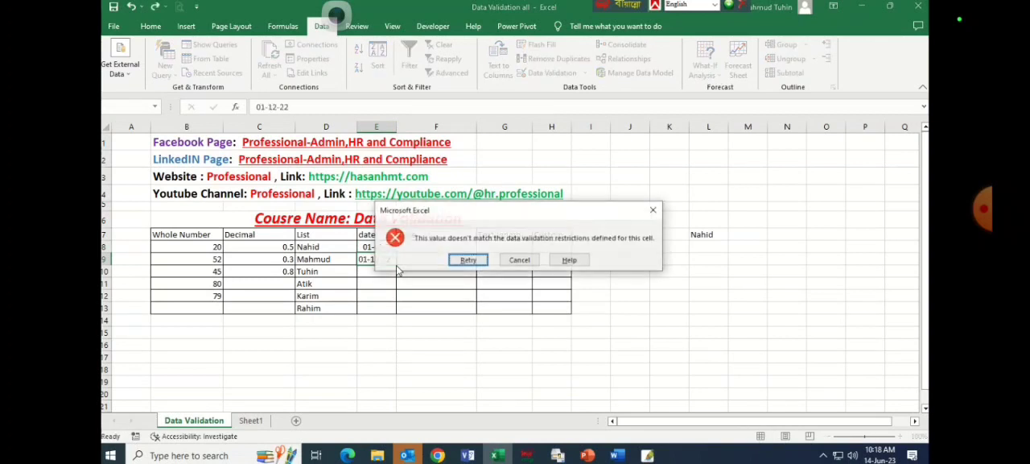
pyautogui.click(519, 260)
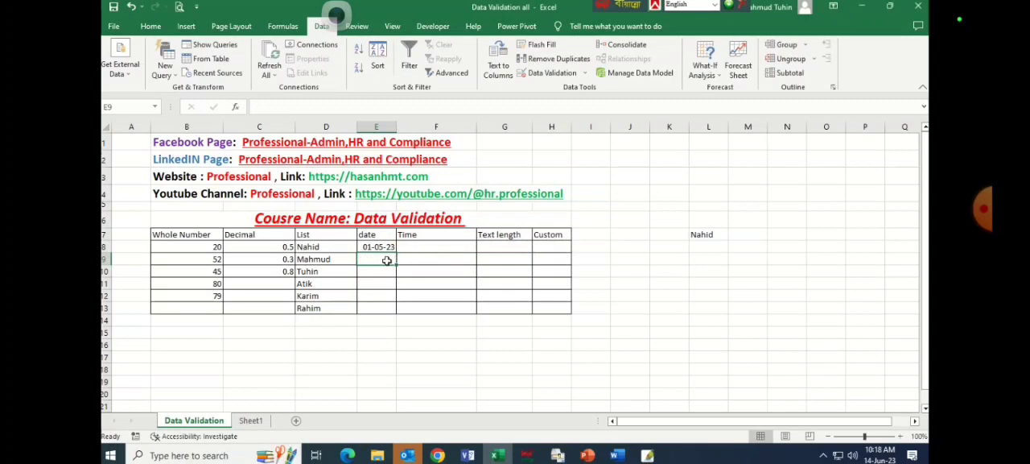
pyautogui.write('01-')
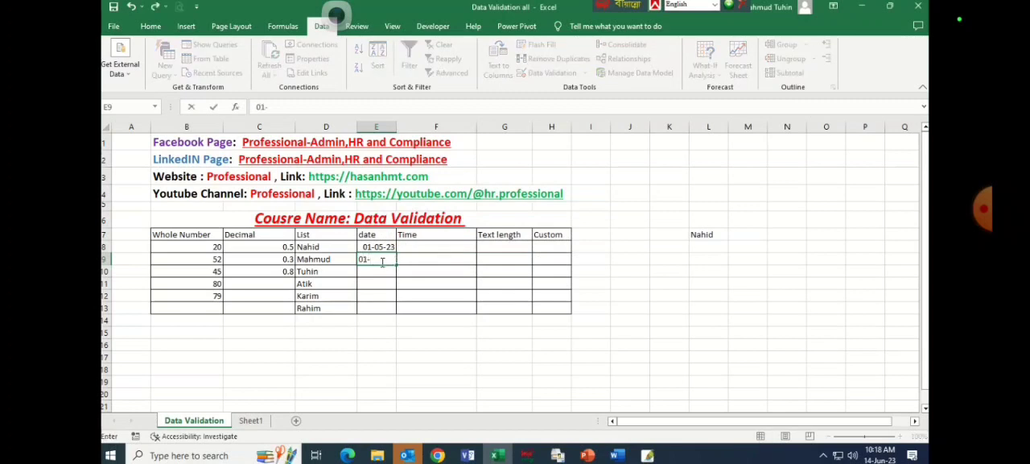
pyautogui.write('01-24')
pyautogui.press('Return')
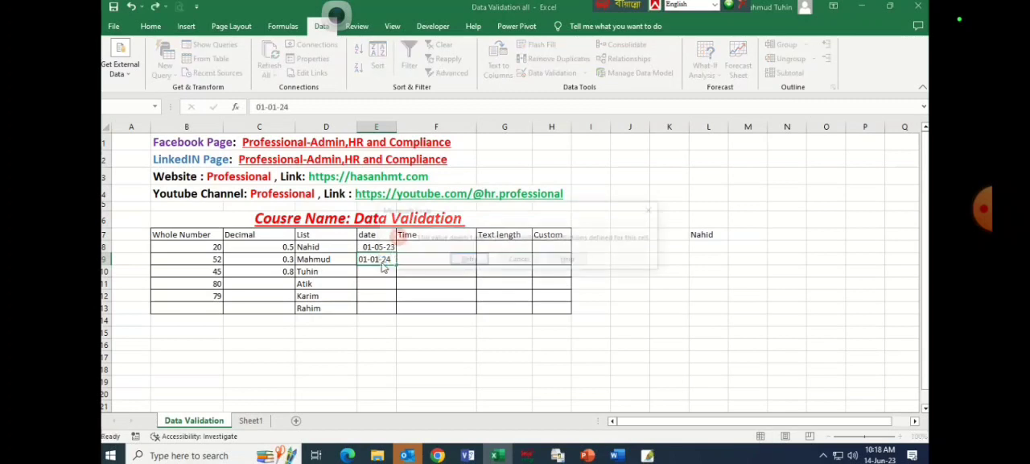
pyautogui.click(520, 260)
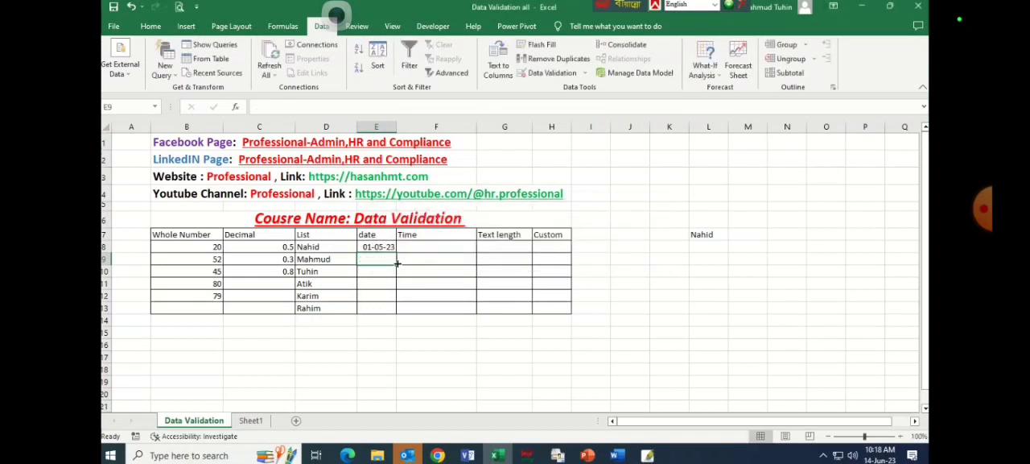
# Enter the date 01-09-23 in cell E9 and select that cell.
pyautogui.write('01-')
pyautogui.write('12')
pyautogui.press('BackSpace')
pyautogui.press('BackSpace')
pyautogui.write('09-23')
pyautogui.click(383, 259)
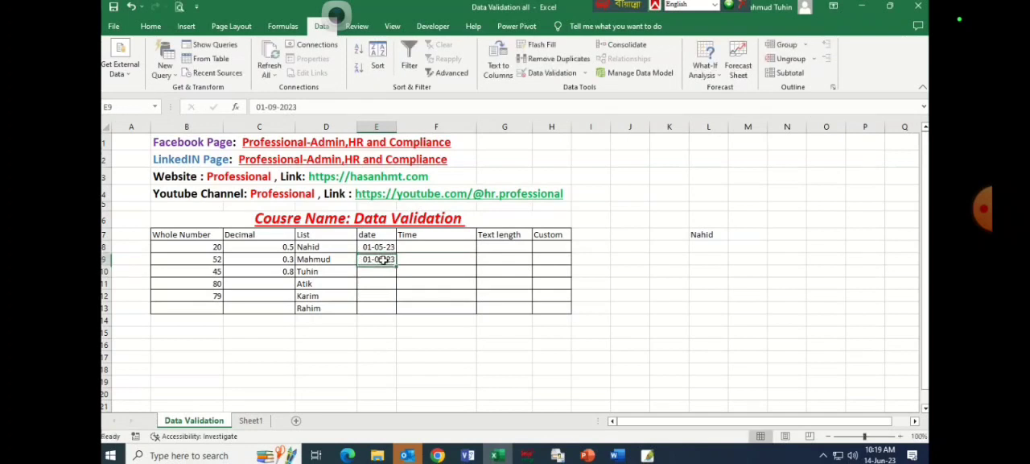
# Open data validation for the Time cells F8:F13 and set the allowed type to Time.
pyautogui.click(416, 247)
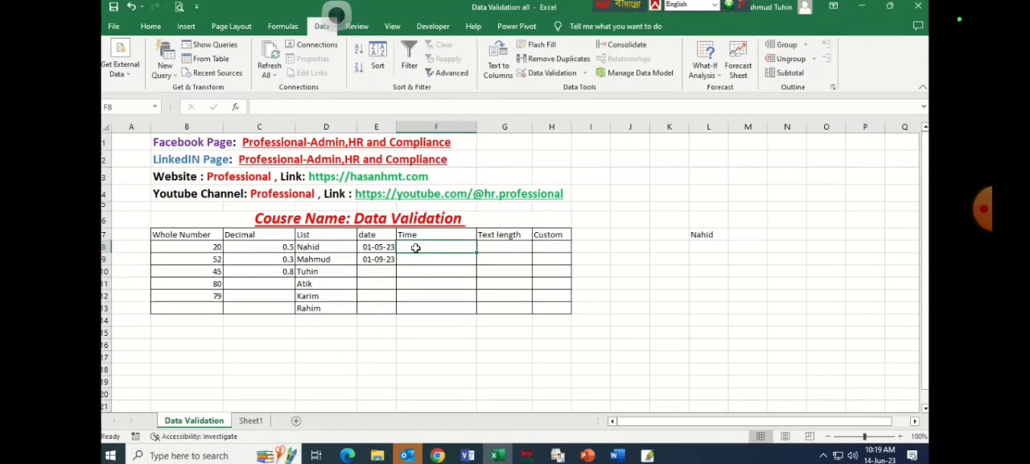
pyautogui.moveTo(420, 244); pyautogui.dragTo(420, 312)
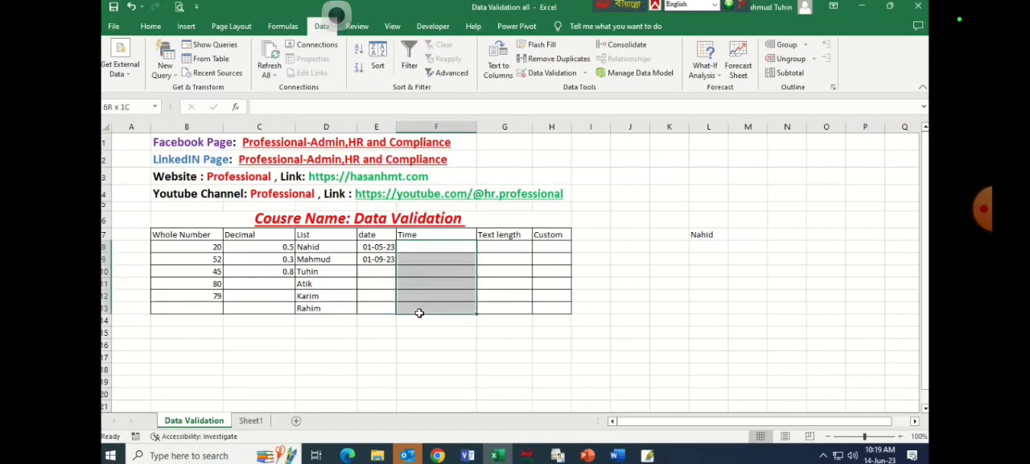
pyautogui.click(584, 73)
pyautogui.click(556, 87)
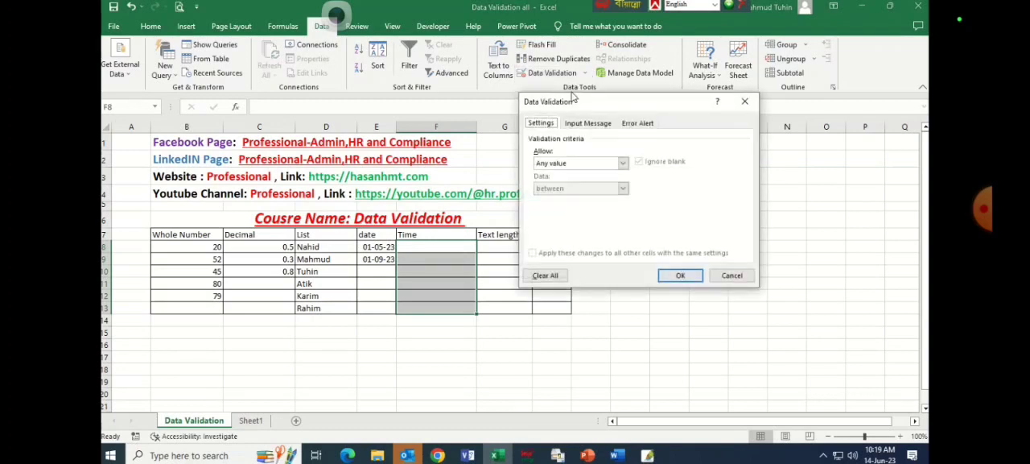
pyautogui.click(576, 164)
pyautogui.click(558, 217)
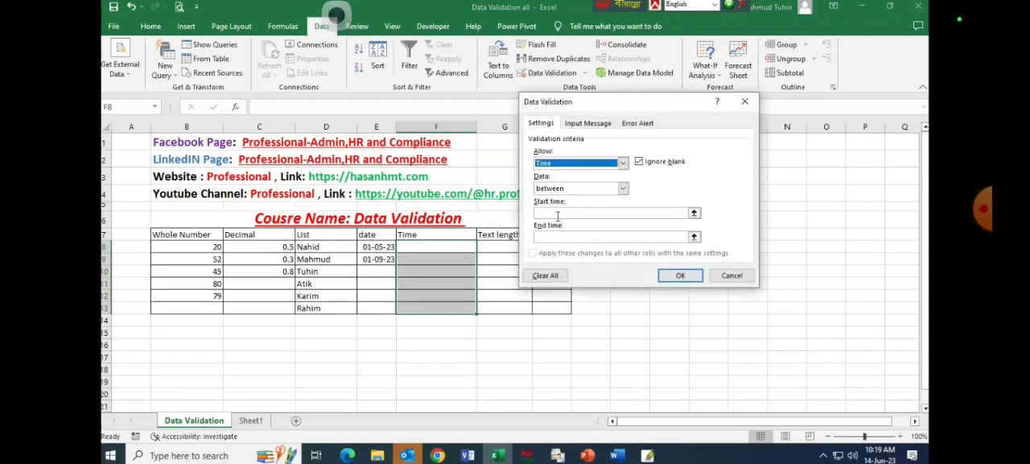
# Enter 08:00 a.m as the start time and 05:00 p.m as the end time, and try to apply the rule.
pyautogui.click(562, 214)
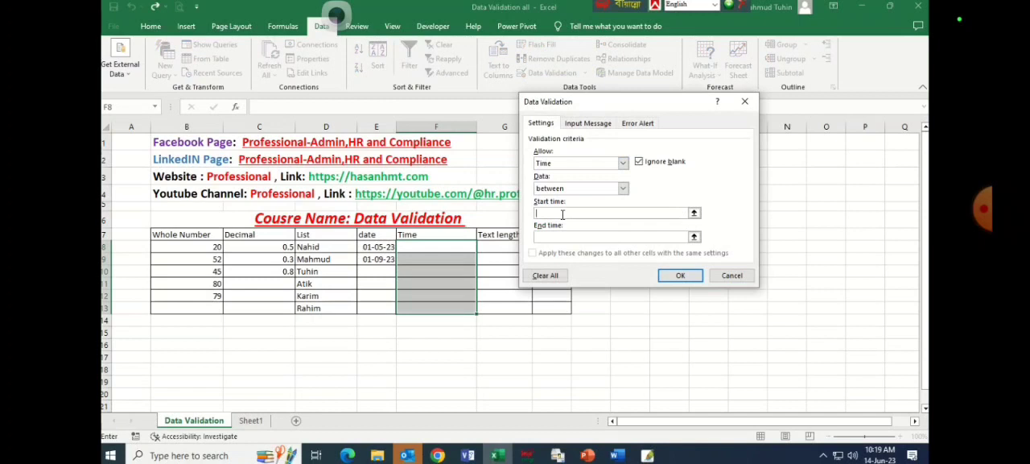
pyautogui.write('09:00 a.m')
pyautogui.click(561, 235)
pyautogui.click(567, 215)
pyautogui.click(541, 215)
pyautogui.press('Delete')
pyautogui.write('8')
pyautogui.click(554, 235)
pyautogui.write('05:00 a.m')
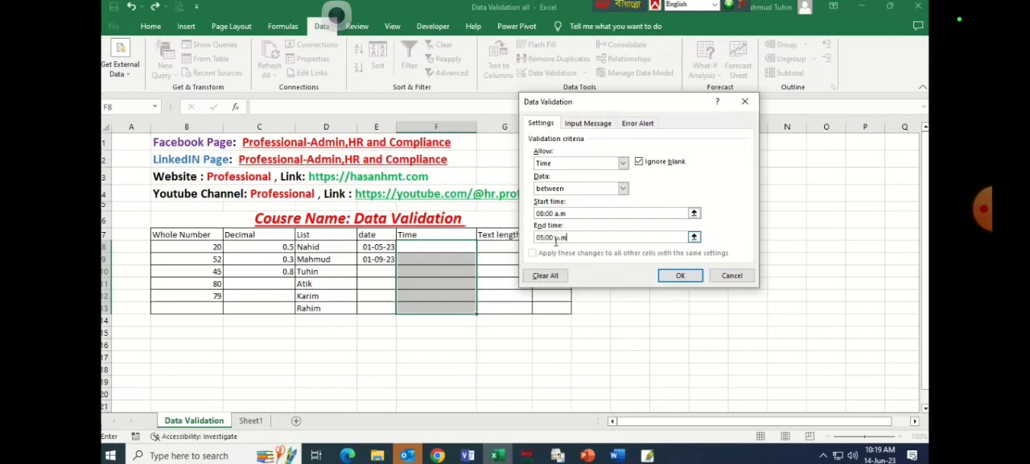
pyautogui.click(680, 275)
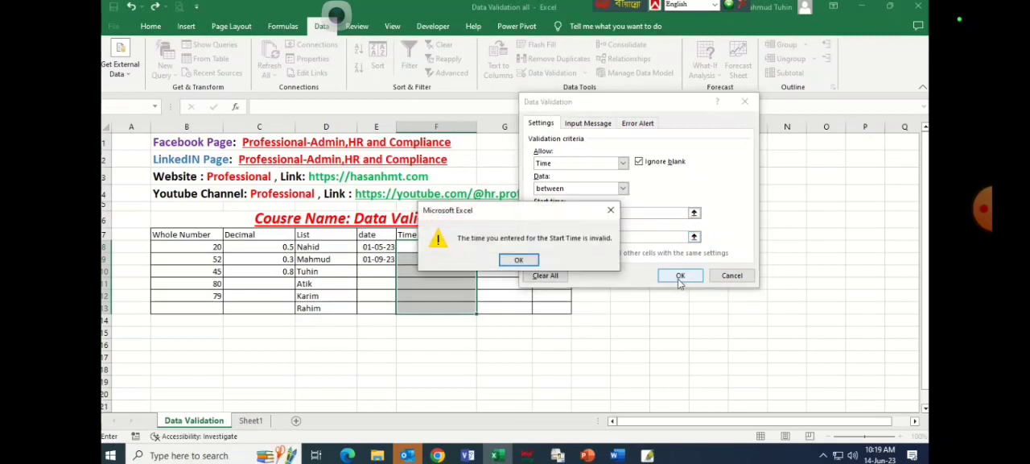
# Remove the a.m suffix from the start time so that it reads 08:00.
pyautogui.click(510, 263)
pyautogui.click(695, 214)
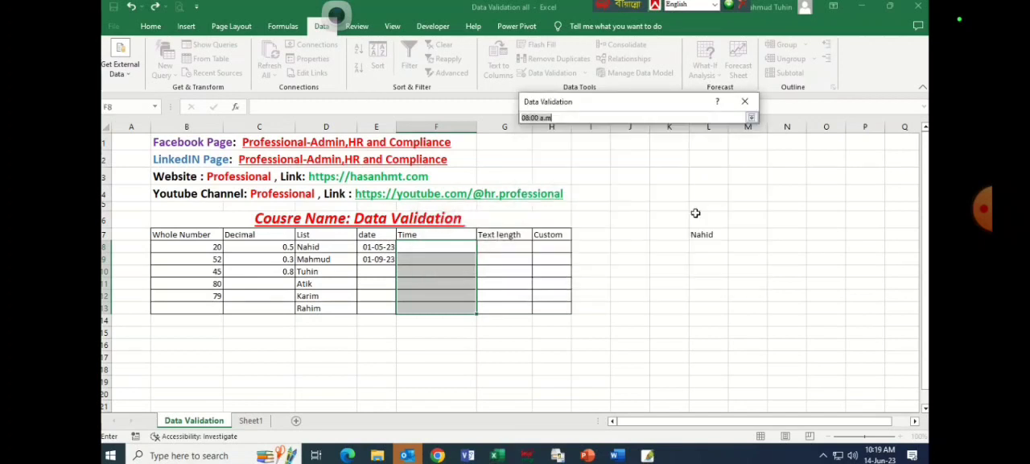
pyautogui.click(751, 117)
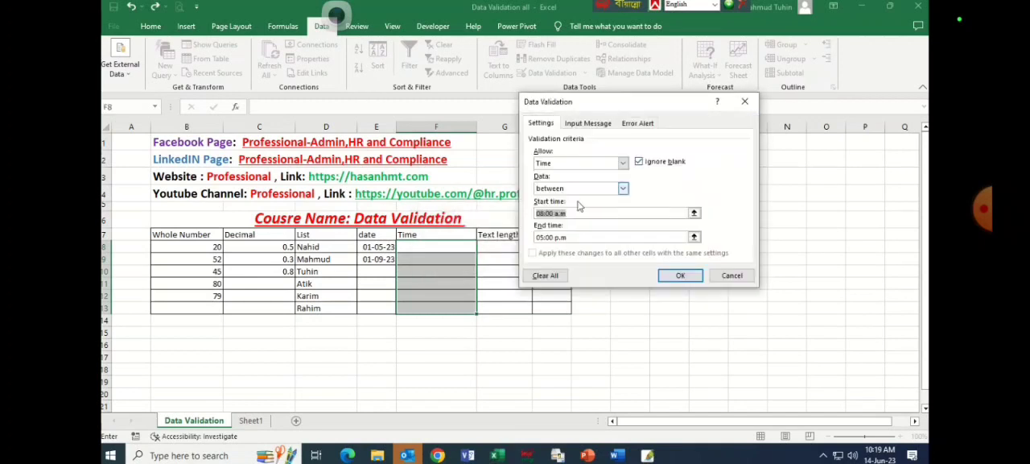
pyautogui.click(564, 213)
pyautogui.moveTo(576, 213); pyautogui.dragTo(554, 214)
pyautogui.press('BackSpace')
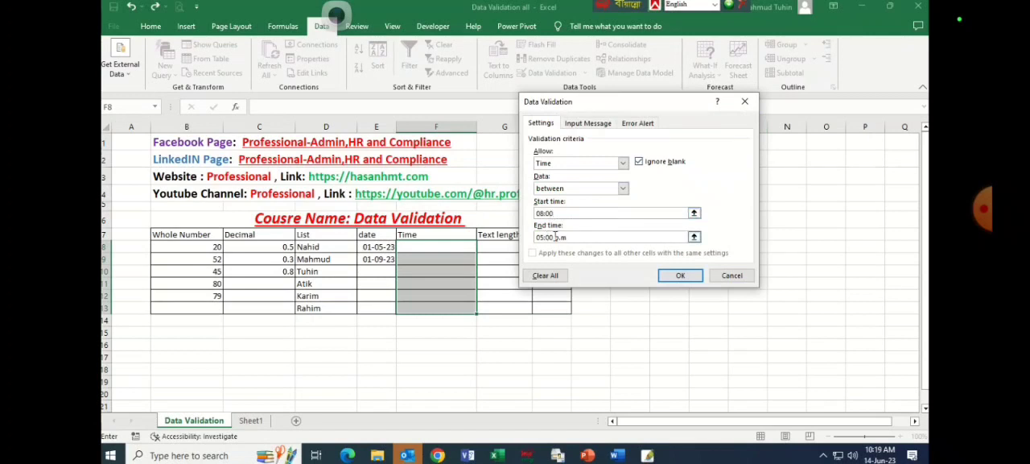
# Set the end time to 17:00 and apply the time validation rule.
pyautogui.moveTo(569, 236); pyautogui.dragTo(534, 236)
pyautogui.write('17:00')
pyautogui.click(680, 276)
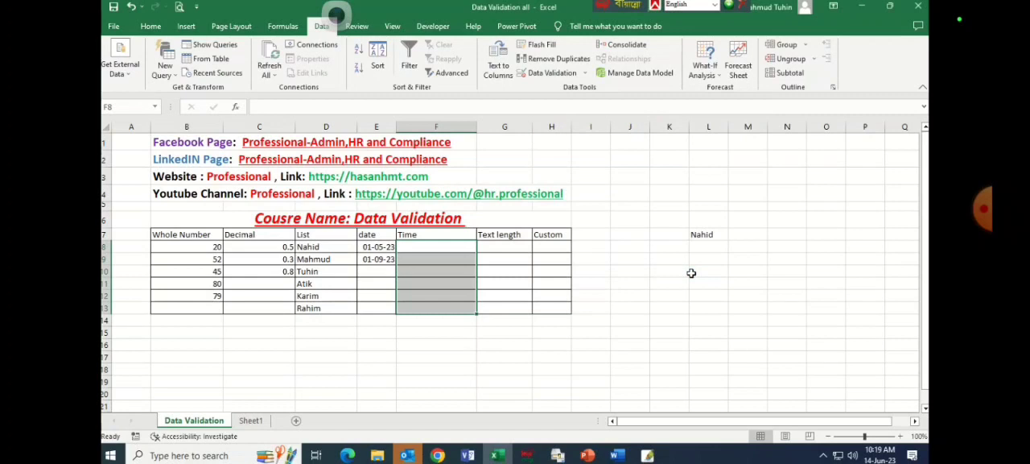
# Test the time rule by trying to enter 07:00 in cell F8, and cancel the entry.
pyautogui.click(454, 243)
pyautogui.write('07:00')
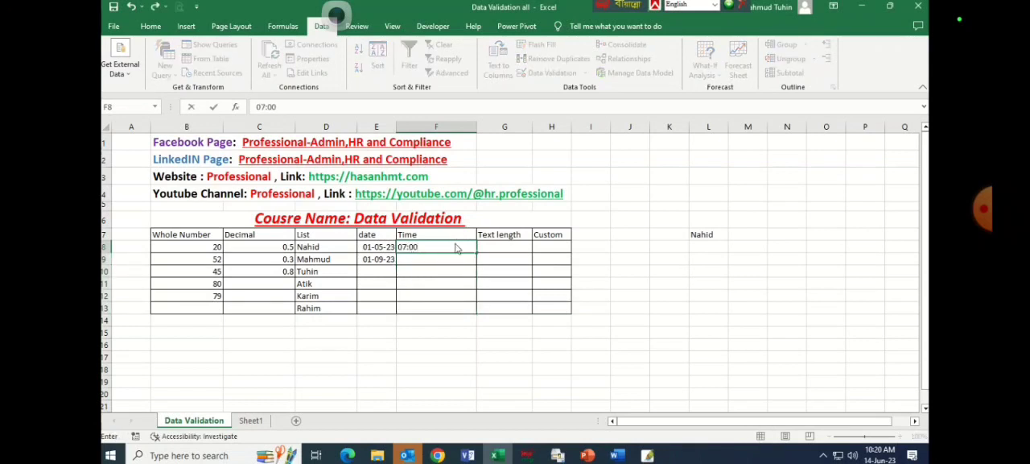
pyautogui.press('Return')
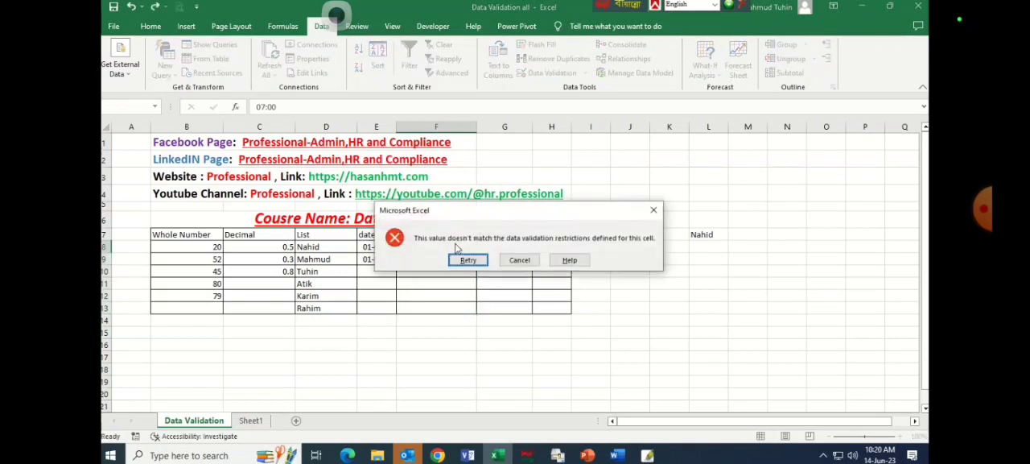
pyautogui.click(521, 259)
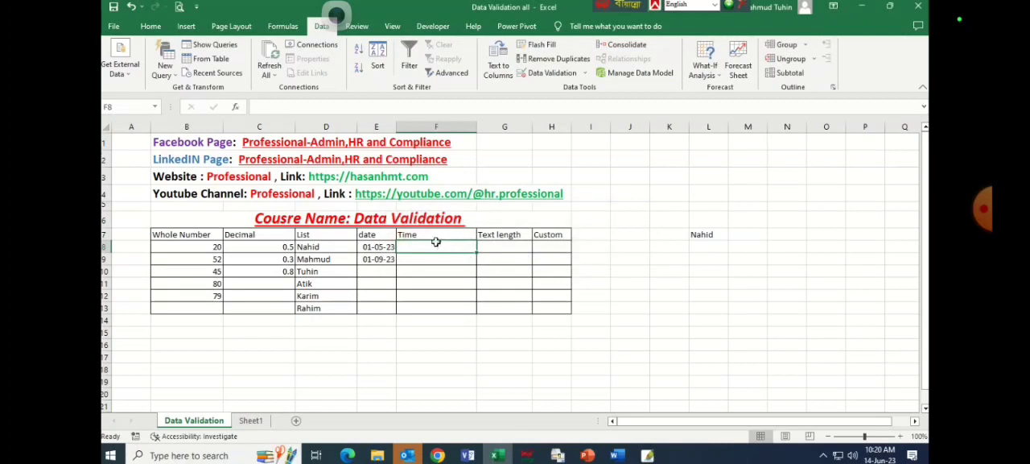
# Enter the times 08:00 in cell F8 and 16:00 in cell F9.
pyautogui.write('08:00')
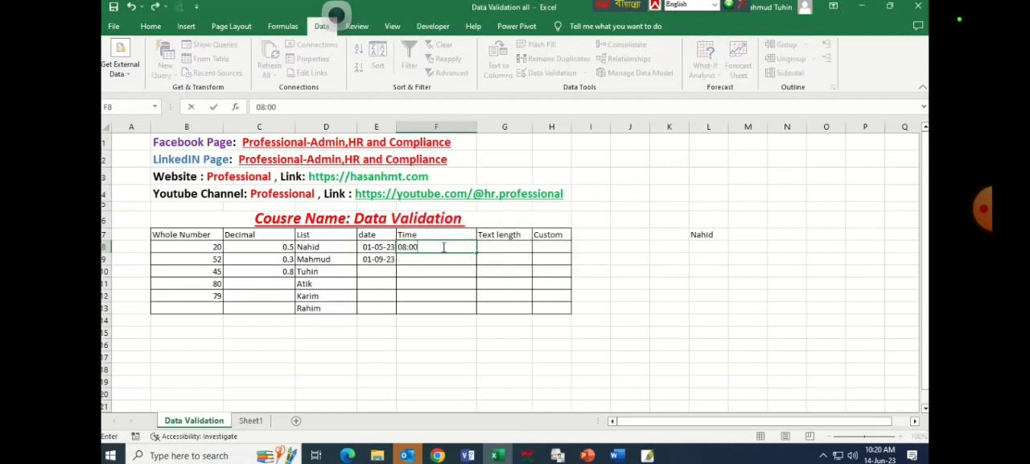
pyautogui.press('Return')
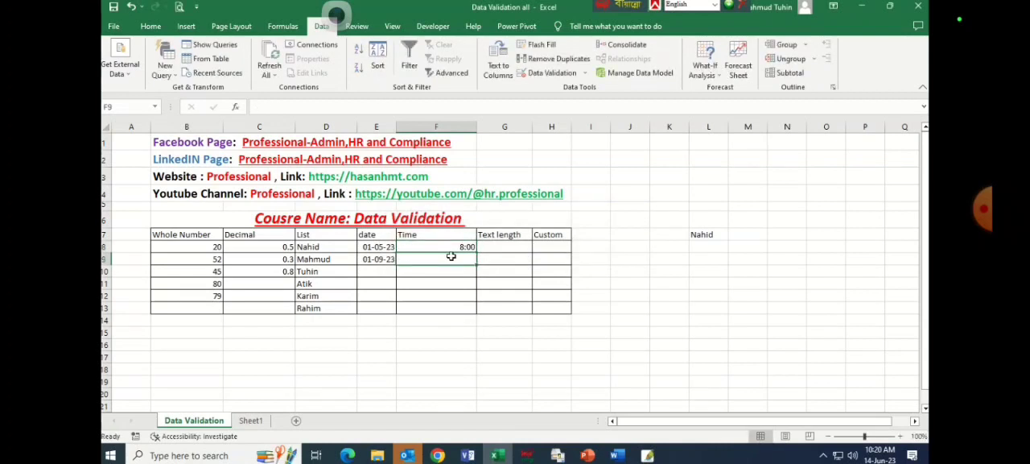
pyautogui.write('16:00')
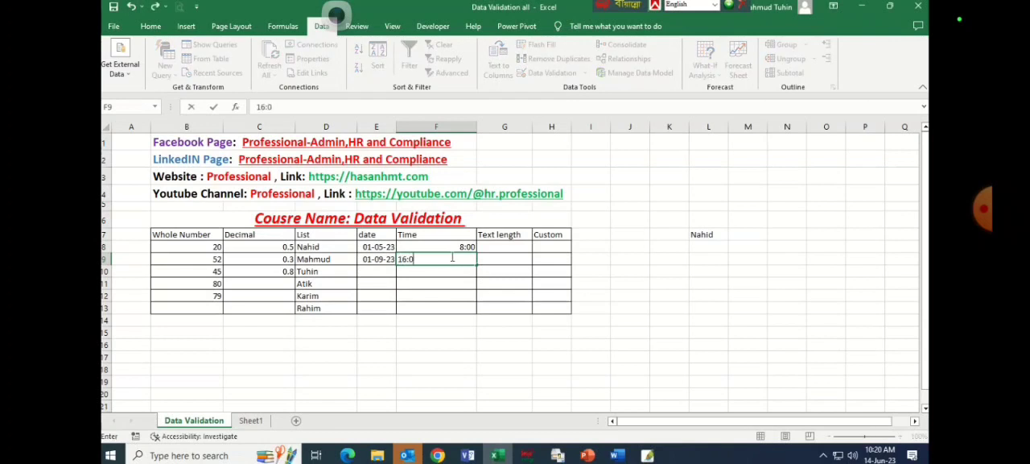
pyautogui.press('Return')
# Test the time rule by trying to enter 22:00 in cell F10, and cancel the entry.
pyautogui.write('22:00')
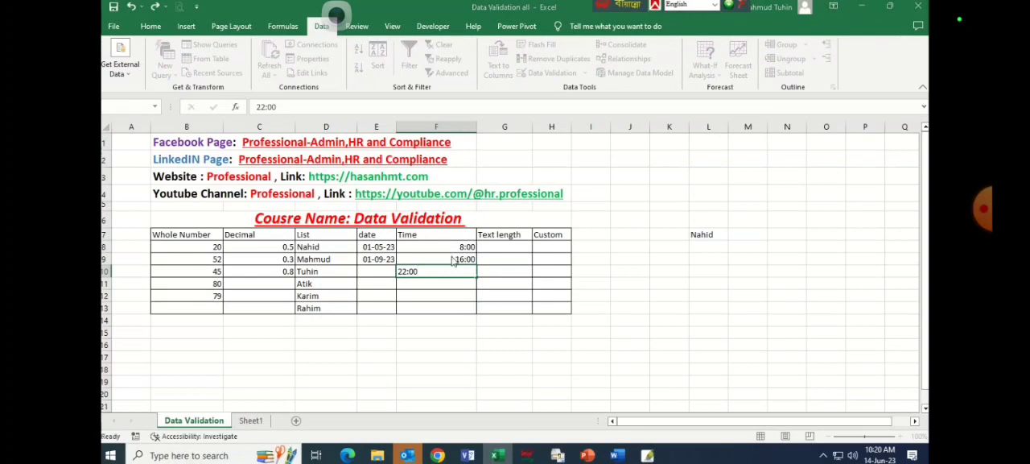
pyautogui.press('Return')
pyautogui.click(514, 260)
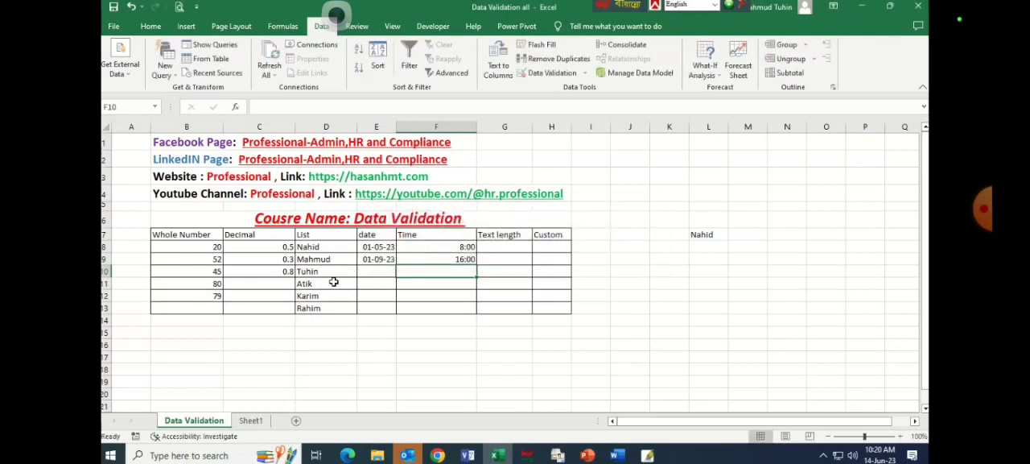